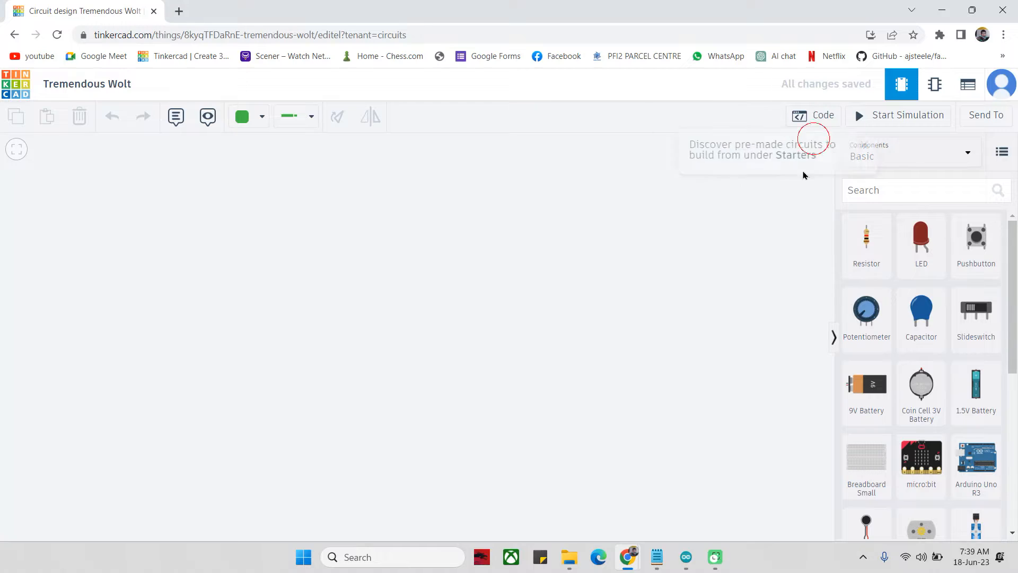
Place an Arduino Uno R3, rotate it so its USB port faces up, and add a small breadboard beside it.
left_click_drag(976, 459, 207, 350)
left_click(338, 114)
left_click(338, 114)
left_click(338, 114)
left_click_drag(867, 457, 553, 370)
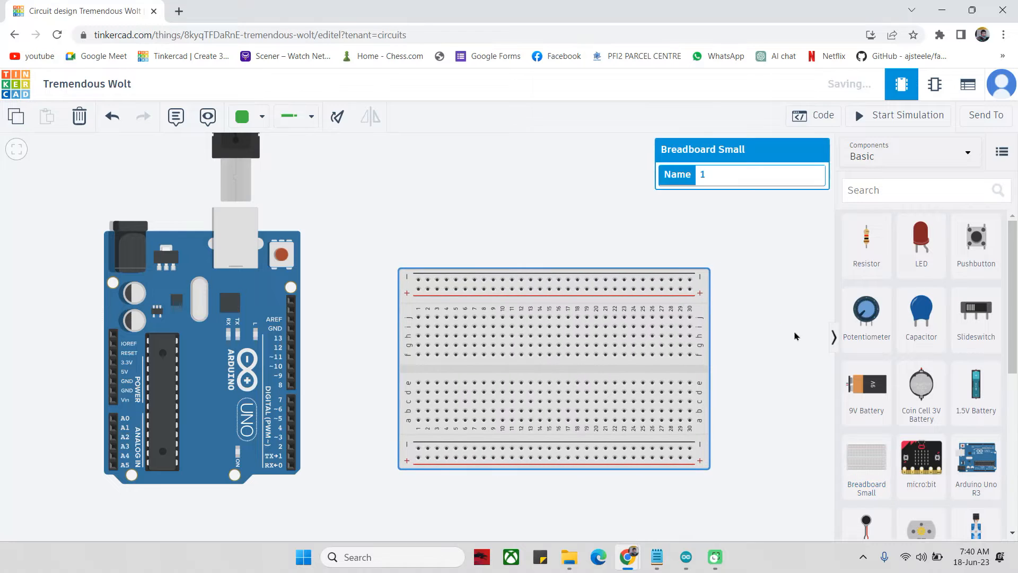
left_click(796, 335)
Place three pushbuttons across the breadboard's centre gap at columns 19–21, 22–24 and 27–29.
left_click_drag(857, 318, 675, 378)
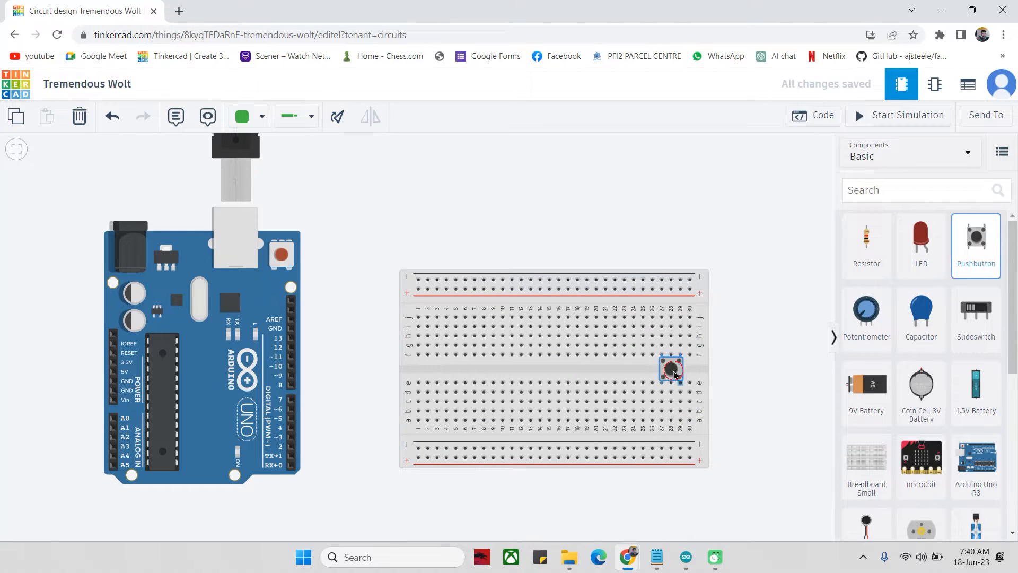
left_click_drag(976, 241, 599, 374)
left_click(766, 365)
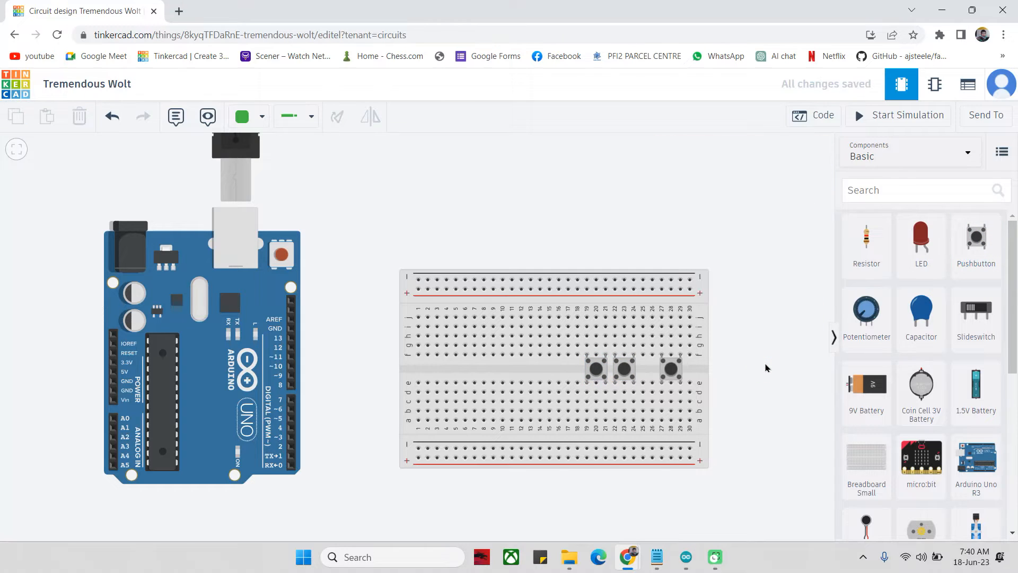
Place three slideswitches side by side on the breadboard's upper half, with pins in columns 9–11, 12–14 and 15–17.
left_click_drag(975, 310, 558, 347)
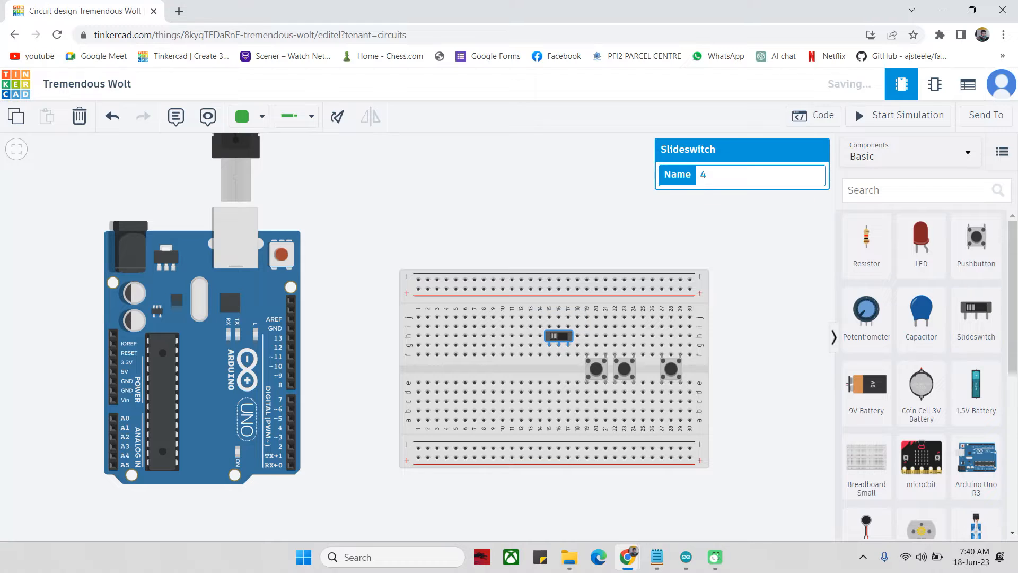
left_click_drag(976, 310, 530, 345)
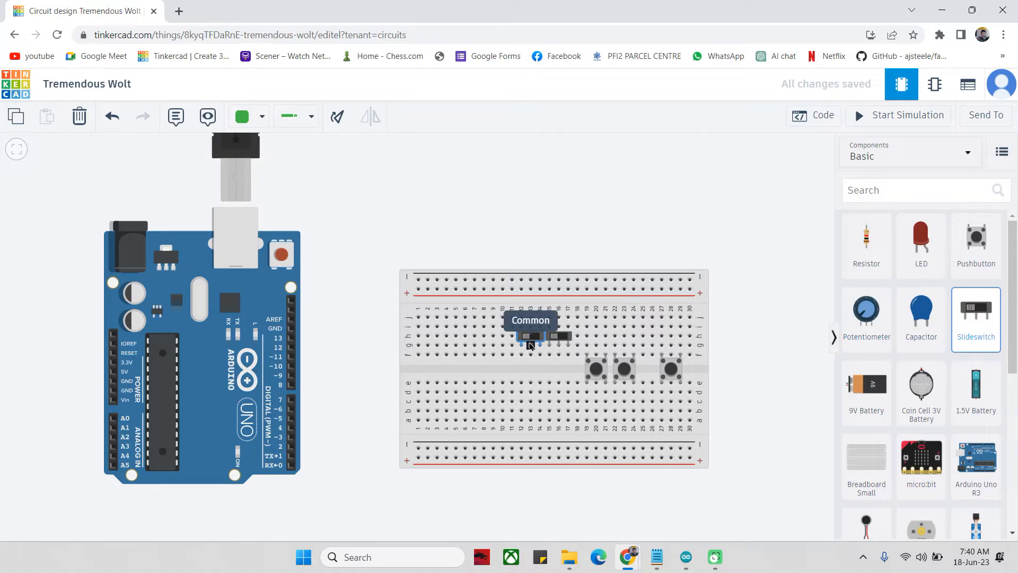
left_click_drag(976, 311, 506, 349)
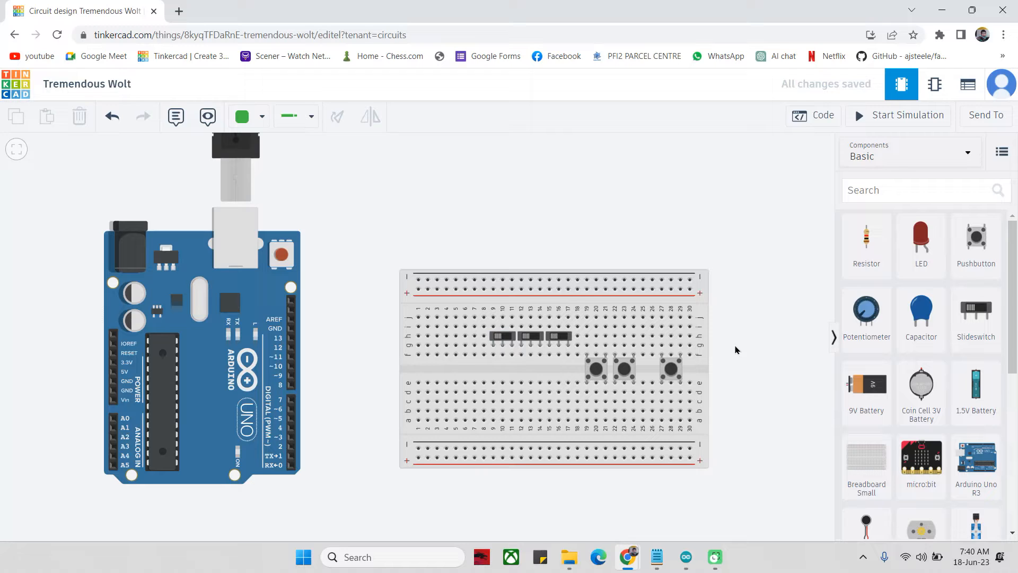
Add a micro servo beside the breadboard's lower right and a piezo above, between the Arduino and the breadboard.
scroll(922, 371, "down", 1)
left_click_drag(976, 475, 746, 345)
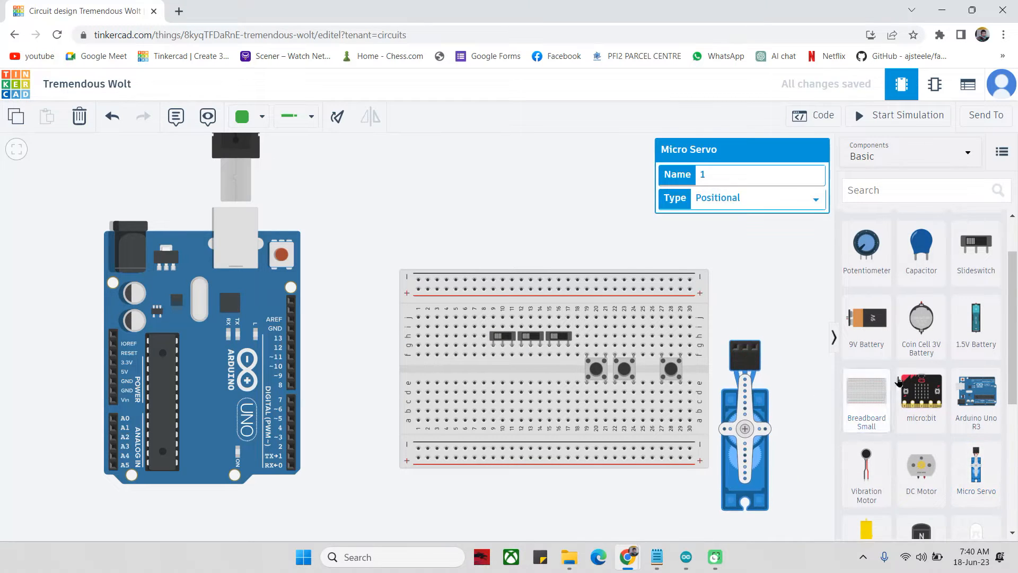
scroll(898, 381, "down", 3)
left_click_drag(976, 485, 328, 244)
left_click(425, 241)
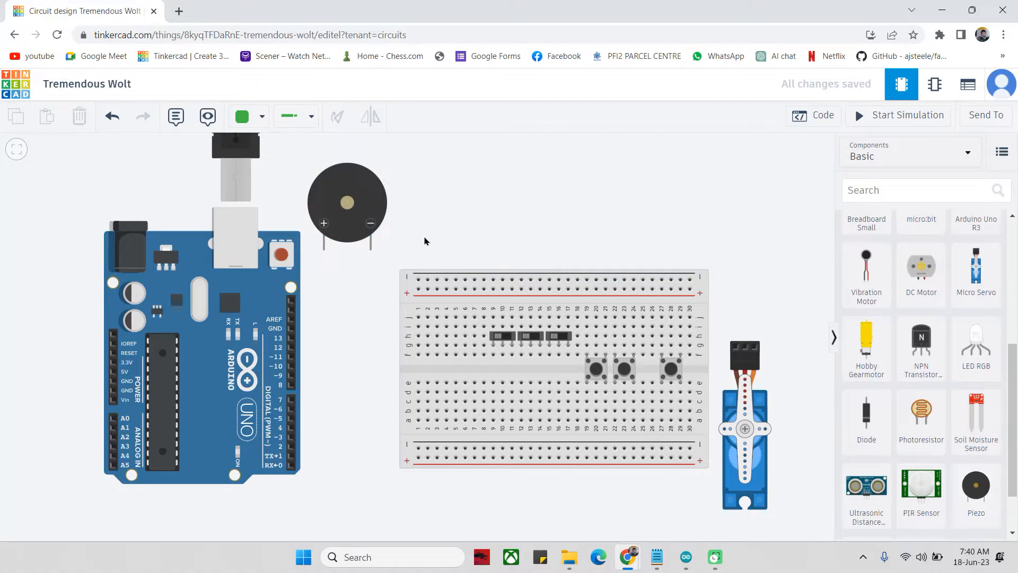
Search the components for "lcd", place an LCD 16 x 2 (I2C) above the breadboard, and collapse the component library.
left_click(924, 189)
type("lc")
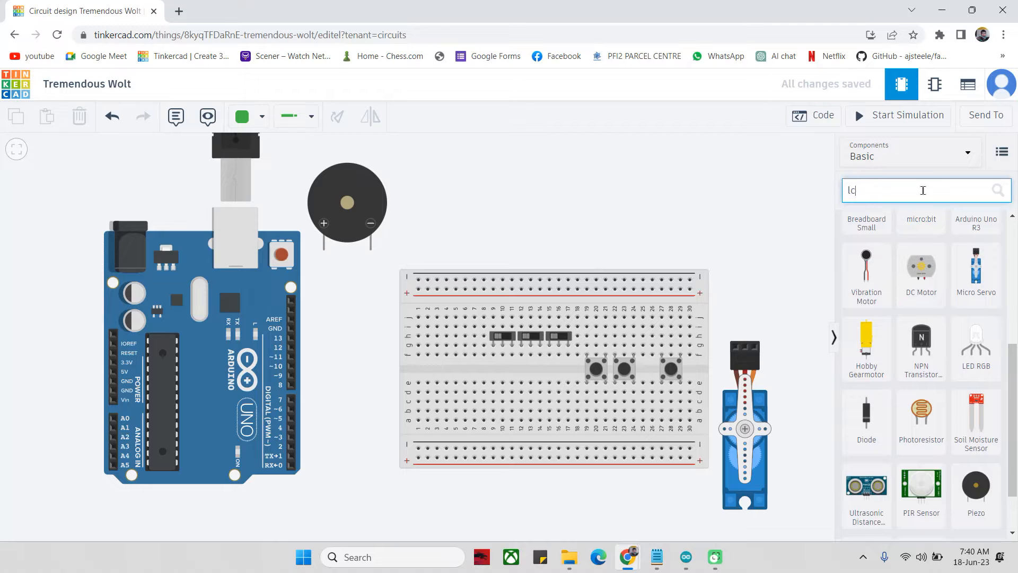
type("d")
key("Return")
left_click_drag(922, 280, 623, 205)
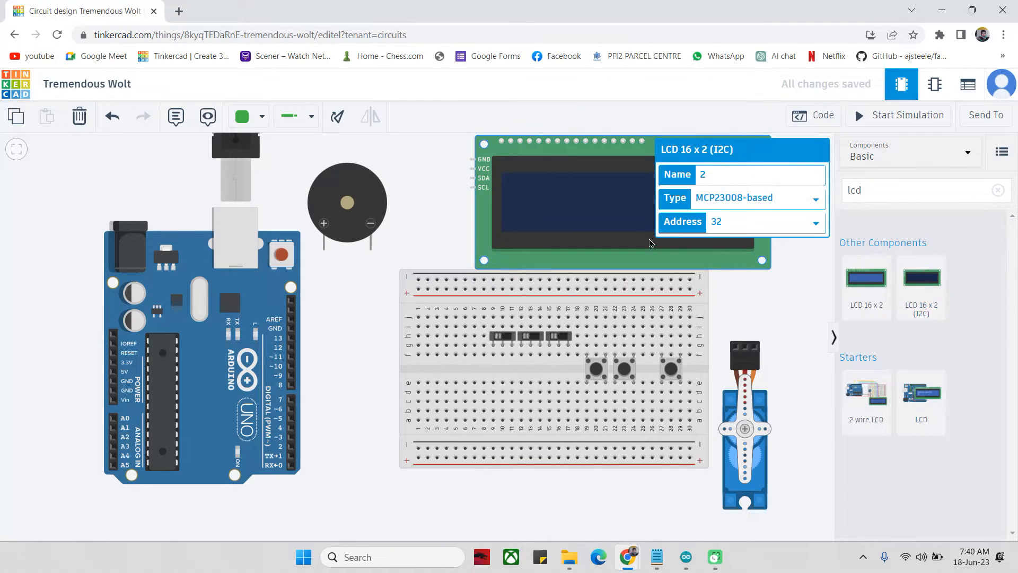
left_click(783, 304)
left_click(835, 337)
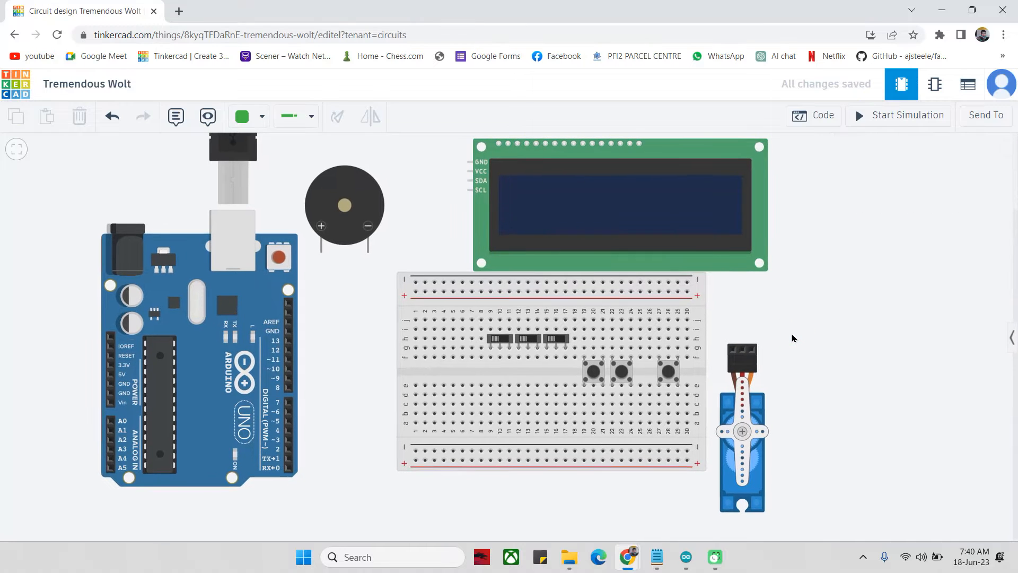
Run a black wire from the Arduino's power GND pin around the board to the breadboard's upper negative rail.
left_click(248, 117)
left_click(259, 146)
left_click(110, 383)
left_click(96, 383)
left_click(96, 488)
left_click(372, 487)
left_click(372, 282)
left_click(416, 282)
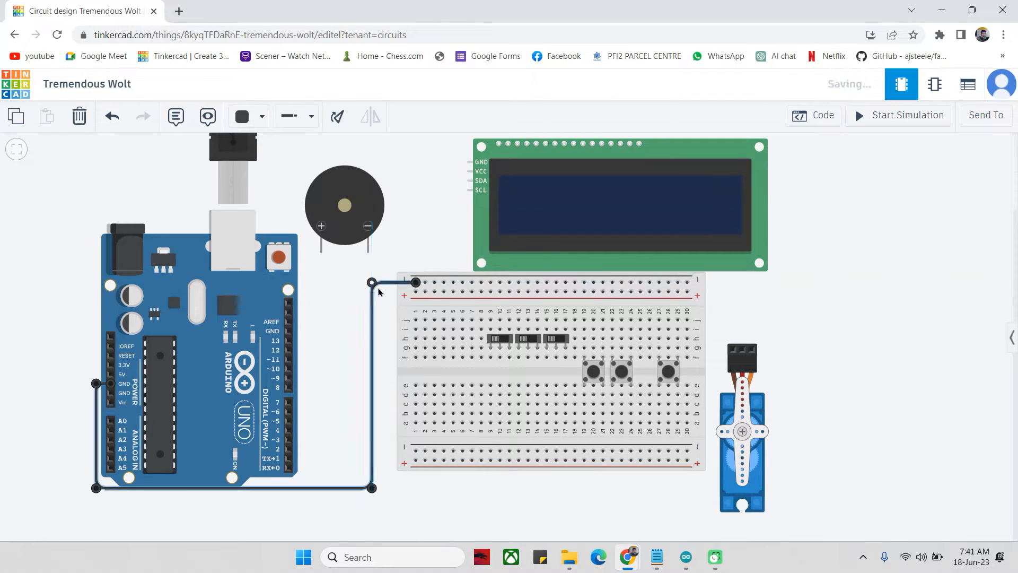
Move the piezo slightly up, and wire its negative leg and the LCD's GND to the upper negative rail in black.
left_click_drag(346, 224, 347, 211)
left_click(345, 258)
left_click(368, 239)
left_click(425, 239)
left_click(425, 282)
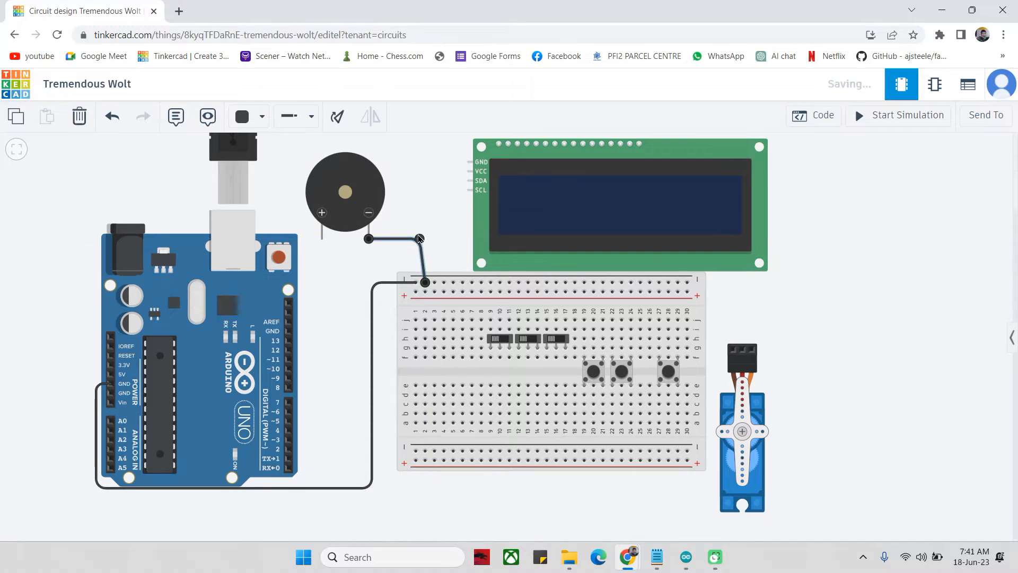
left_click(469, 162)
left_click(435, 162)
left_click(435, 282)
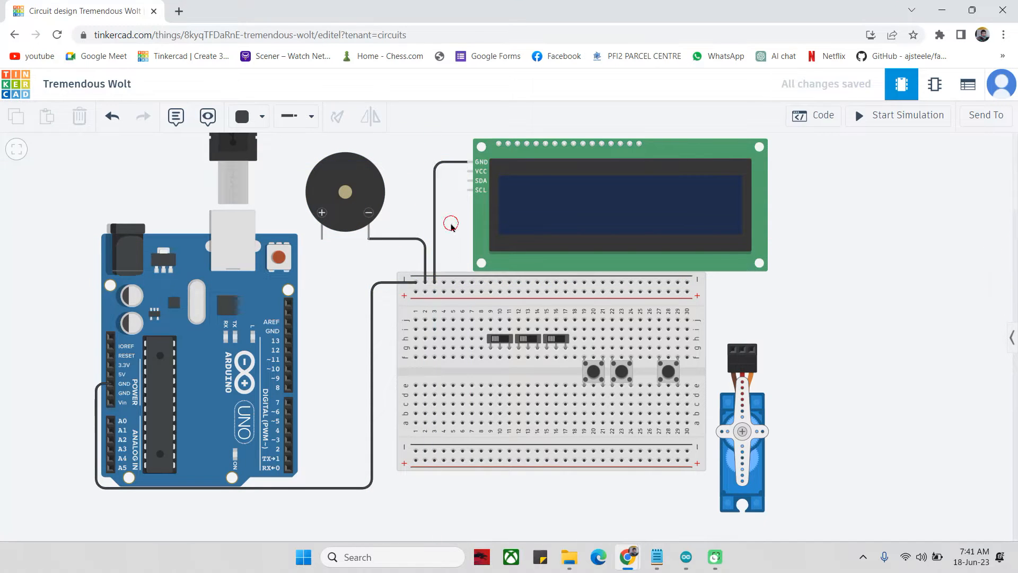
Connect the common pins of the three slideswitches, columns 10, 13 and 16, to the upper negative rail with black wires.
left_click(499, 320)
left_click(499, 282)
left_click(528, 320)
left_click(527, 282)
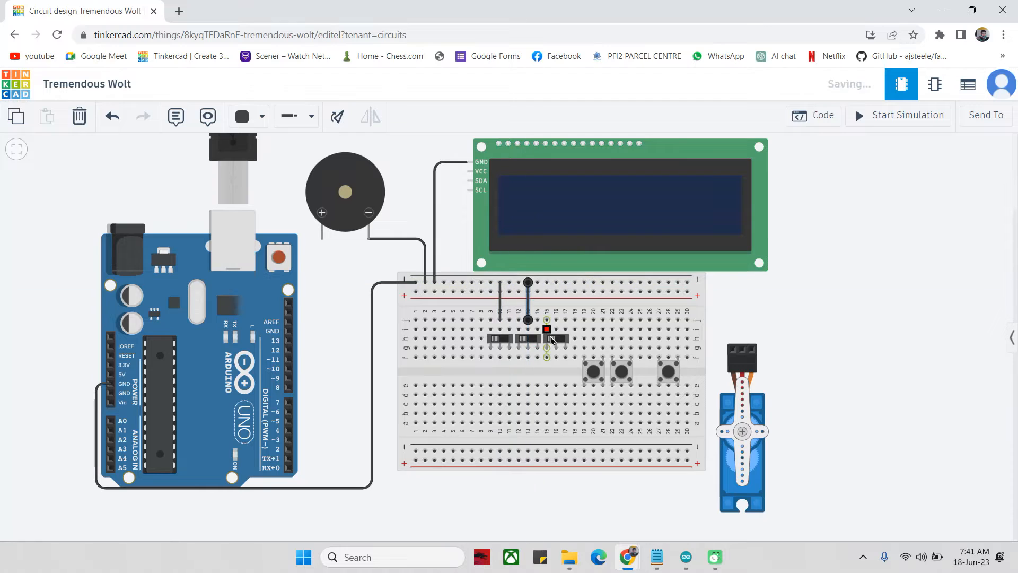
left_click(556, 320)
left_click(555, 282)
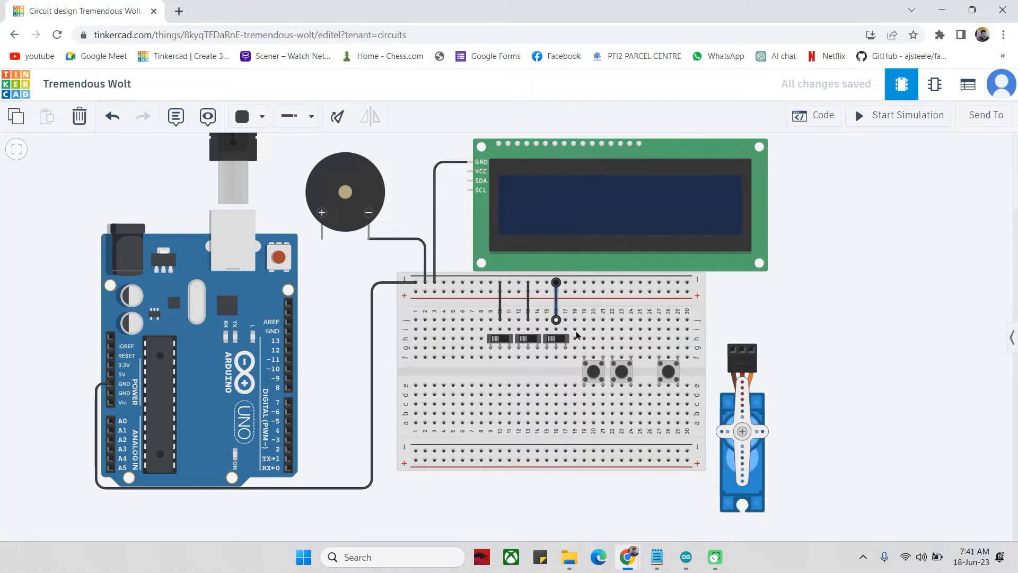
Connect the upper-left pin of each pushbutton and the servo's ground pin to the upper negative rail with black wires.
left_click(584, 282)
left_click(613, 347)
left_click(613, 282)
left_click(659, 347)
left_click(659, 282)
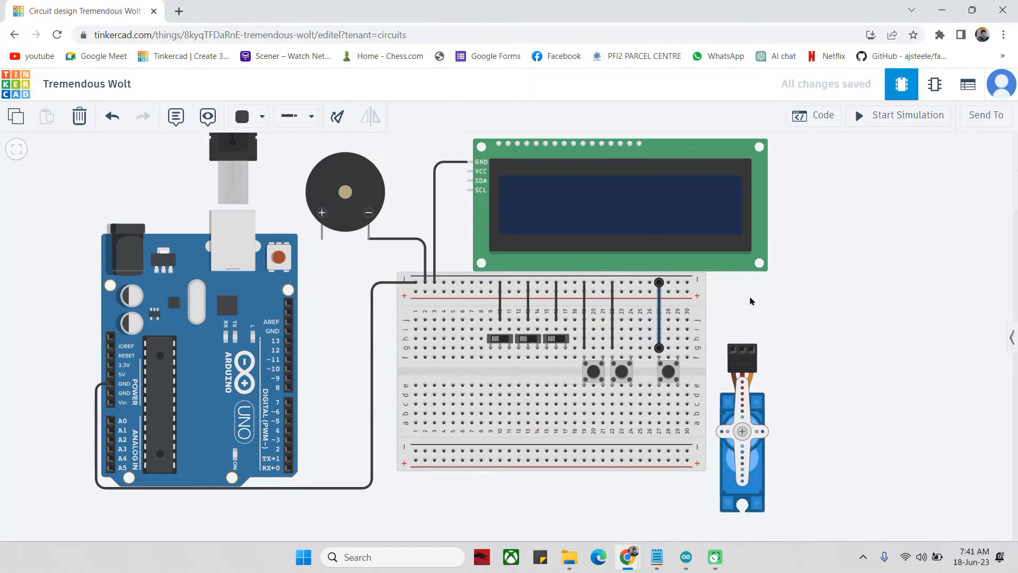
left_click(733, 283)
left_click(688, 282)
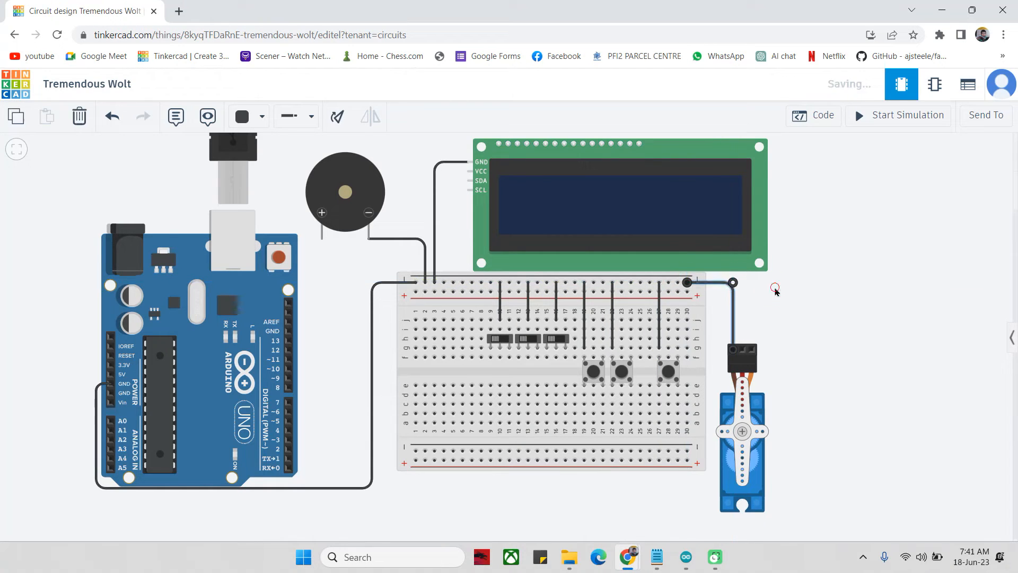
Run a red wire from the Arduino's 5V pin around the board to the breadboard's upper positive rail.
left_click(262, 116)
left_click(276, 180)
left_click(108, 374)
left_click(91, 374)
left_click(91, 497)
left_click(380, 498)
left_click(380, 293)
left_click(416, 293)
left_click(333, 306)
Connect the LCD's VCC and the servo's power pin to the upper positive rail with red wires.
left_click(468, 170)
left_click(444, 171)
left_click(444, 291)
left_click(743, 292)
left_click(690, 291)
Run an orange wire from the servo's signal pin around its right side to Arduino digital pin 2.
left_click(262, 116)
left_click(276, 207)
left_click(752, 350)
left_click(751, 331)
left_click(780, 333)
left_click(783, 475)
left_click(289, 449)
mouse_move(782, 475)
left_mouse_down()
mouse_move(786, 454)
mouse_move(773, 449)
left_mouse_up()
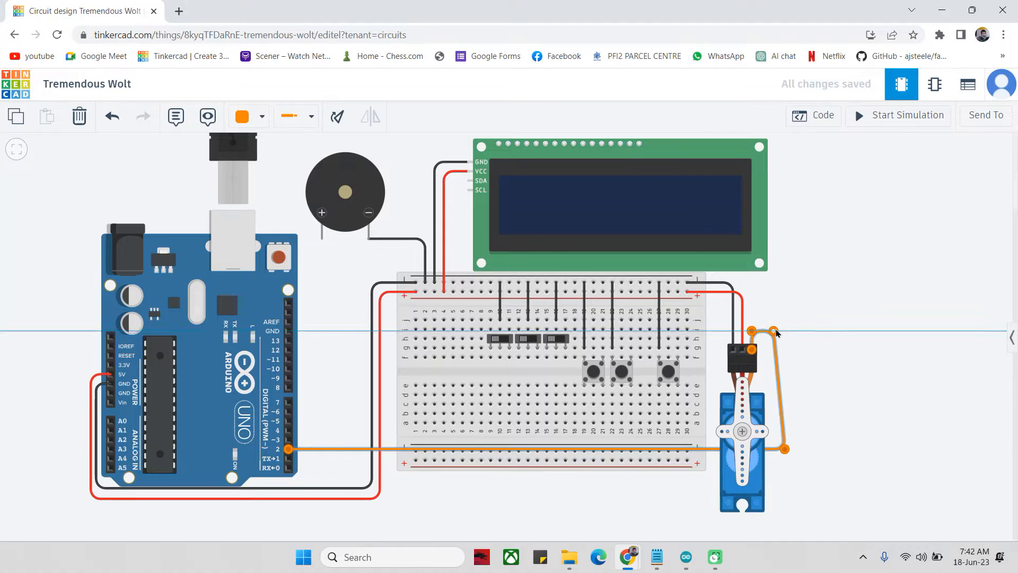
left_click(827, 444)
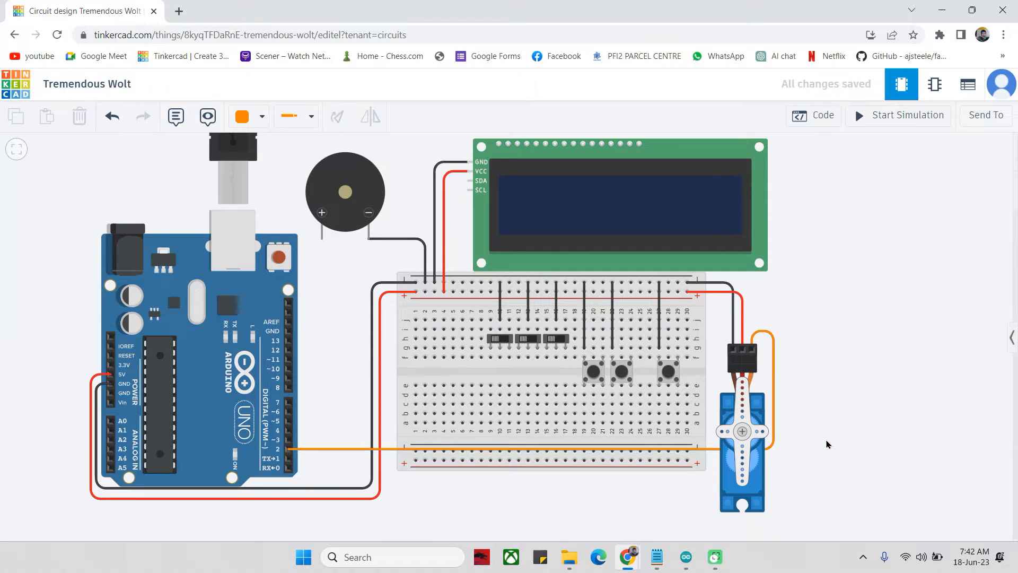
Move the orange servo signal wire to Arduino digital pin 3 and realign its lower bend.
left_click(306, 449)
left_click_drag(289, 449, 288, 439)
left_click_drag(773, 449, 774, 440)
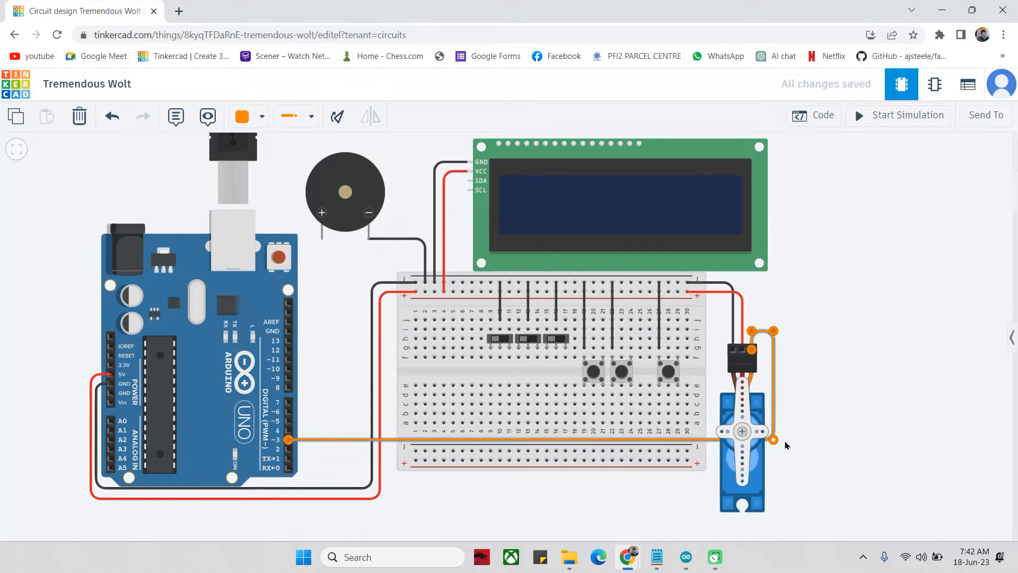
left_click(786, 446)
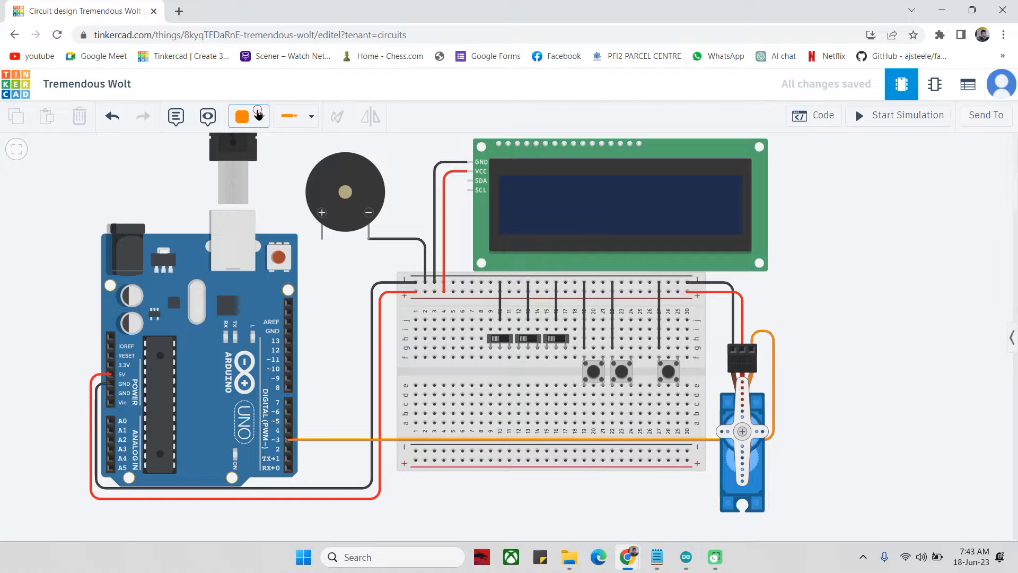
Connect Arduino pin 12 to the first pushbutton's column 21 with a yellow wire routed above the slideswitches.
left_click(289, 350)
left_click(603, 348)
left_click_drag(598, 349, 364, 351)
left_click(343, 334)
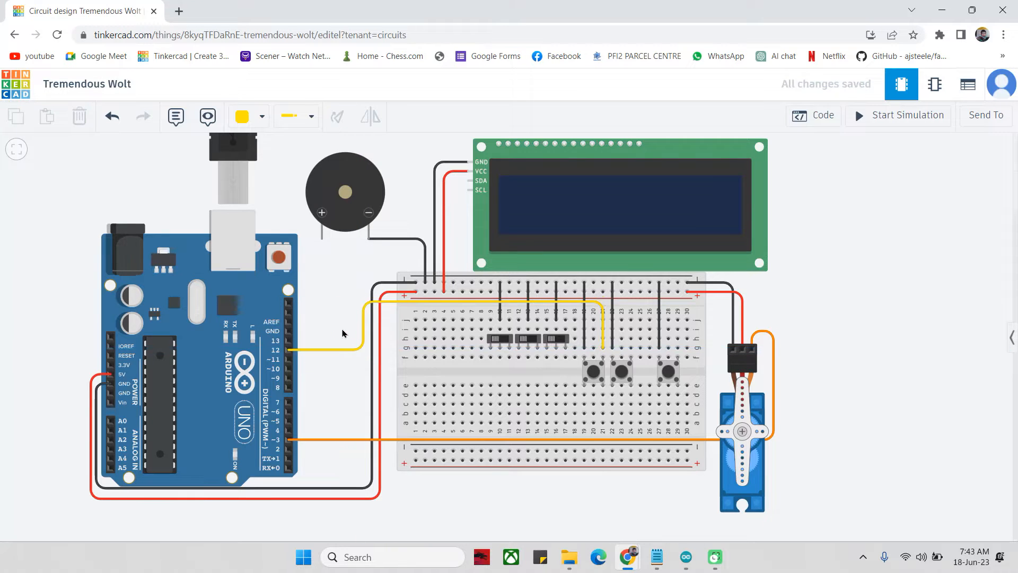
Connect Arduino pin 11 to the second pushbutton's column 24 with a green wire routed just below the yellow one.
left_click(253, 130)
left_click(276, 242)
left_click(291, 362)
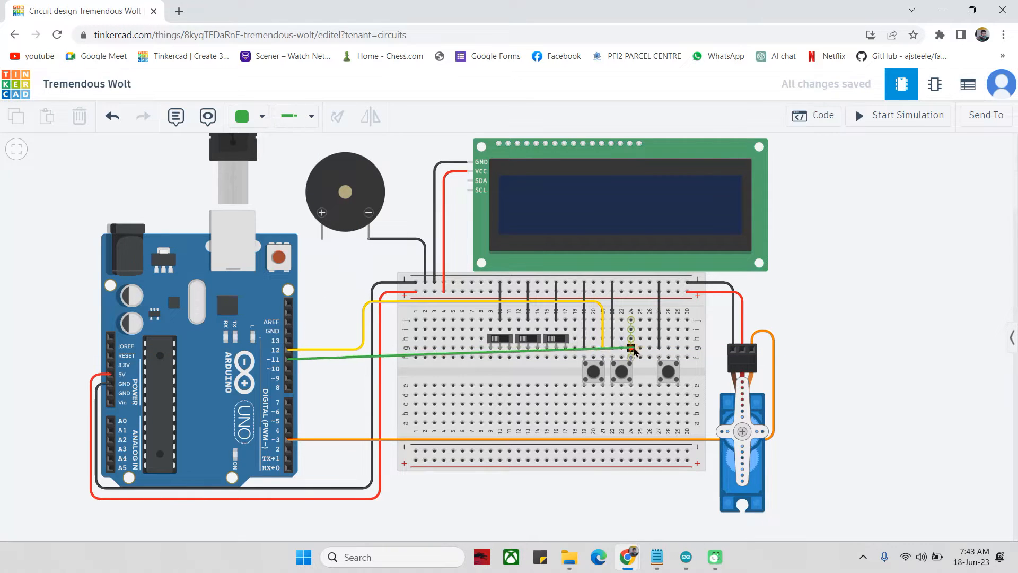
left_click(632, 349)
left_click_drag(621, 347, 631, 308)
left_click_drag(392, 344, 393, 313)
left_click_drag(631, 308, 633, 314)
left_click(352, 340)
left_click_drag(352, 336, 393, 360)
left_click(366, 374)
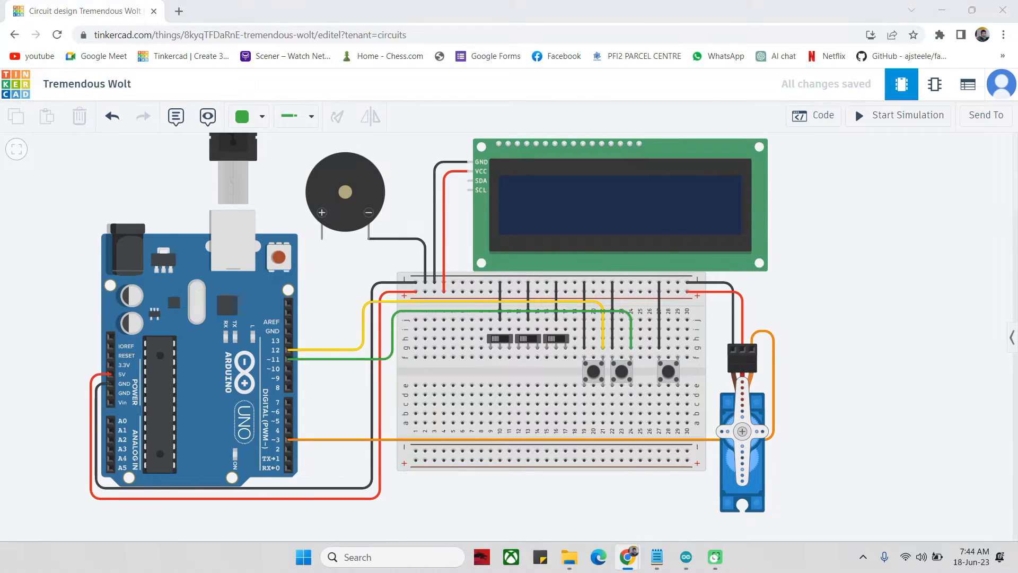
Connect the first slideswitch's right pin, column 11, to Arduino pin 8 with a right-angled turquoise wire.
left_click(261, 117)
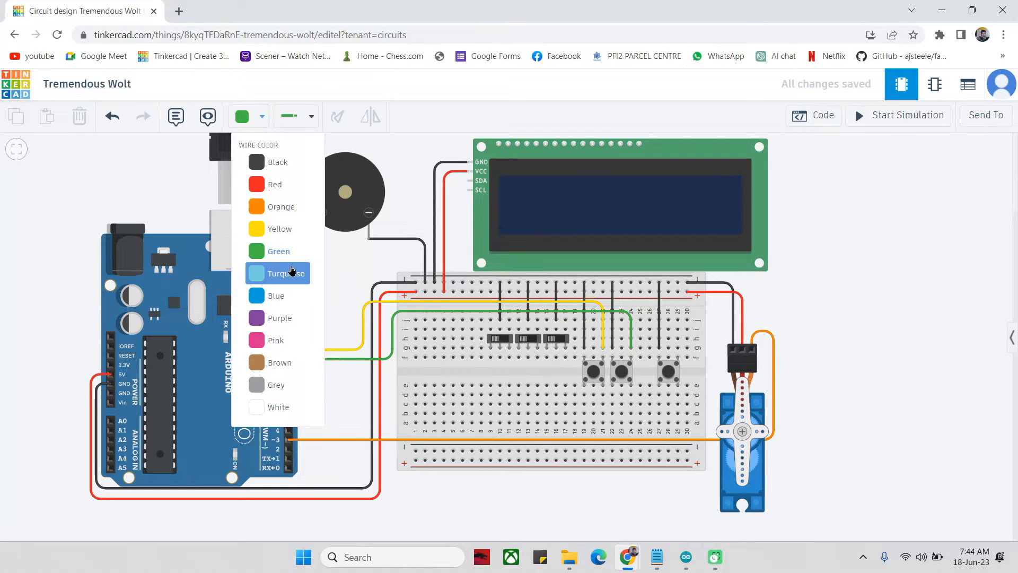
left_click(295, 270)
left_click(510, 357)
left_click(291, 388)
left_click_drag(345, 381, 509, 387)
Connect the second slideswitch's right pin, column 14, to Arduino pin 9 with a right-angled blue wire.
left_click(262, 116)
left_click(279, 294)
left_click(537, 356)
left_click(288, 378)
left_click_drag(323, 374, 537, 377)
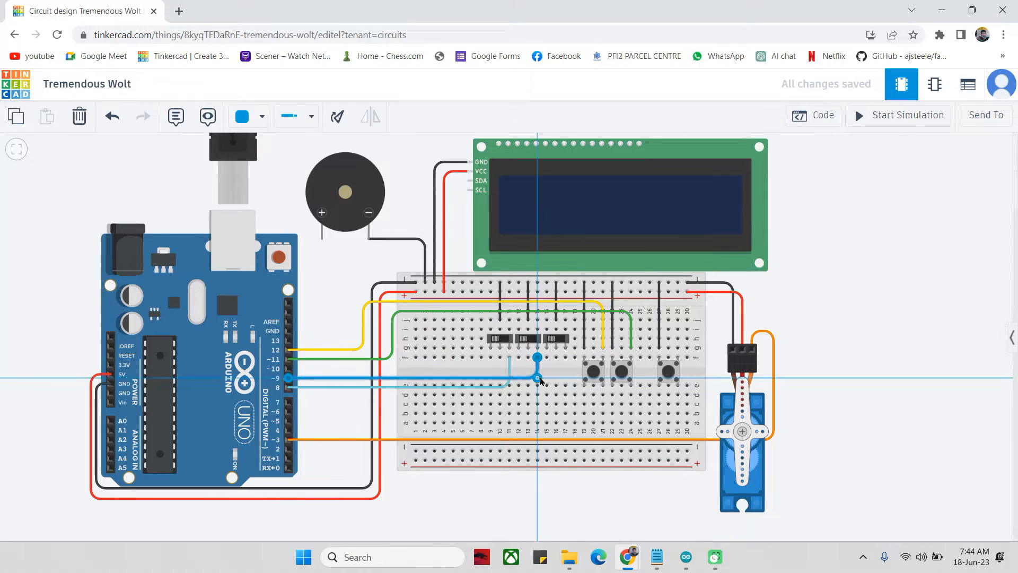
left_click(341, 289)
Connect Arduino pin 10 to the third slideswitch's right pin, column 17, with a right-angled purple wire.
left_click(261, 116)
left_click(308, 316)
left_click(288, 368)
left_click(565, 357)
left_click_drag(487, 361, 565, 369)
left_click(854, 363)
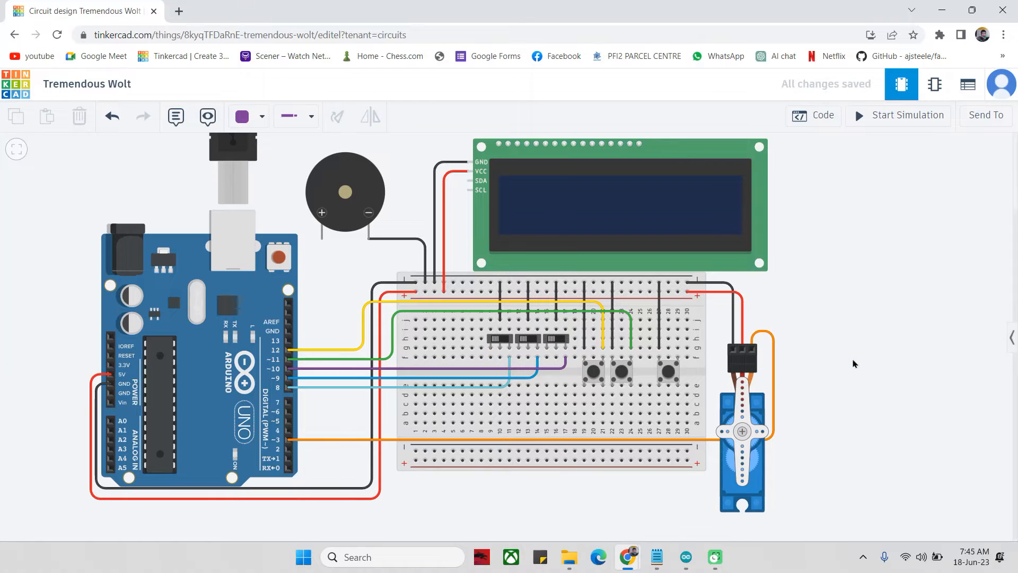
Run a pink wire from the third pushbutton's column 29 below the breadboard and Arduino to analog pin A0, straightening its bends.
left_click(262, 117)
left_click(308, 338)
left_click(677, 395)
left_click(679, 483)
left_click(80, 476)
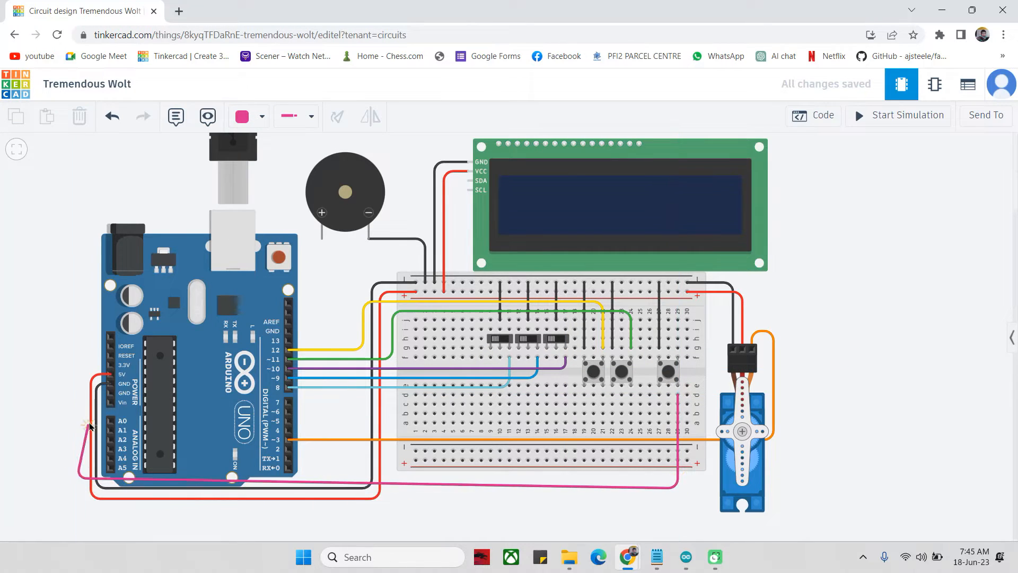
left_click(110, 422)
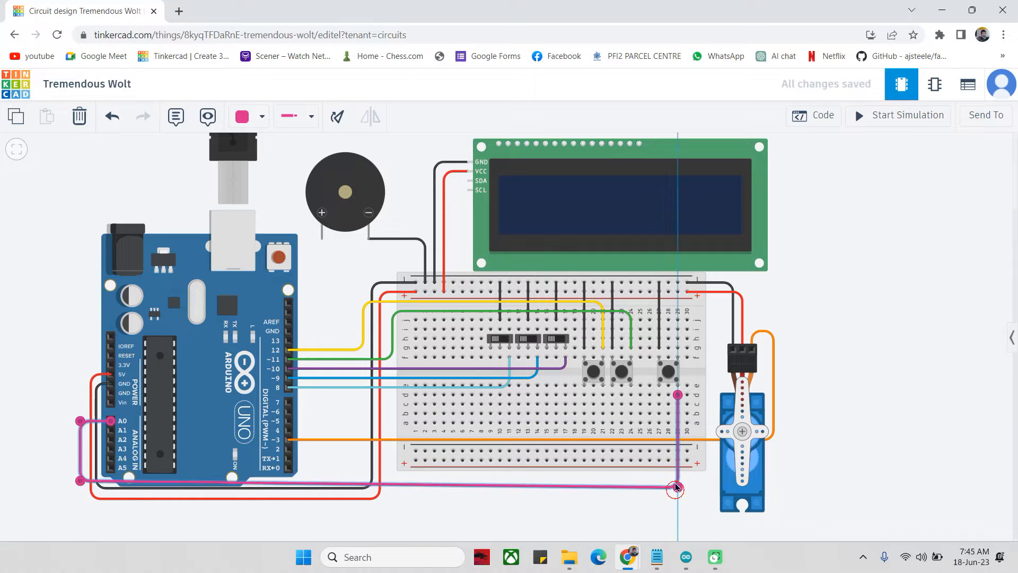
left_click(692, 496)
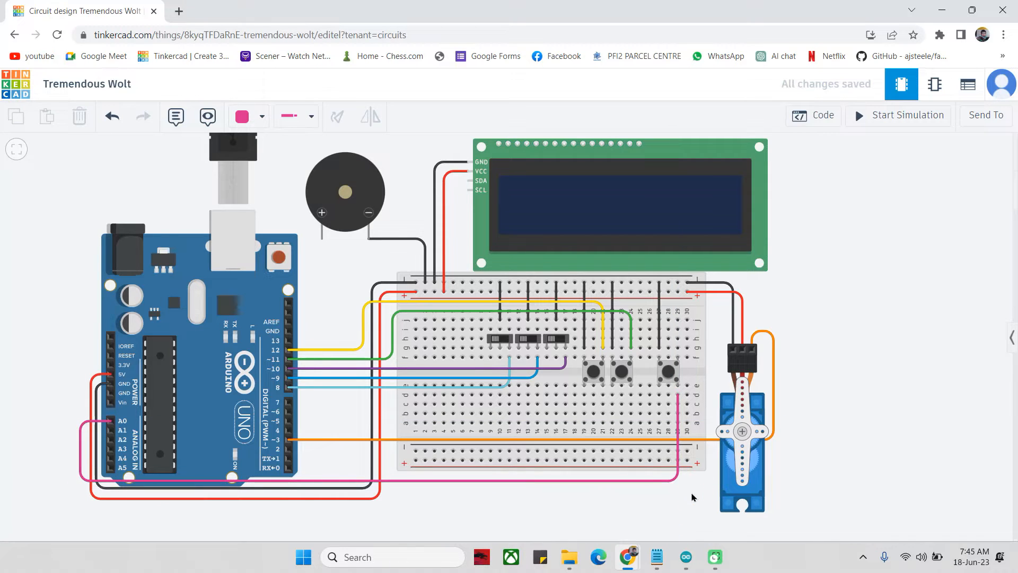
Connect the piezo's positive leg to Arduino digital pin 7 with a right-angled brown wire.
left_click(322, 239)
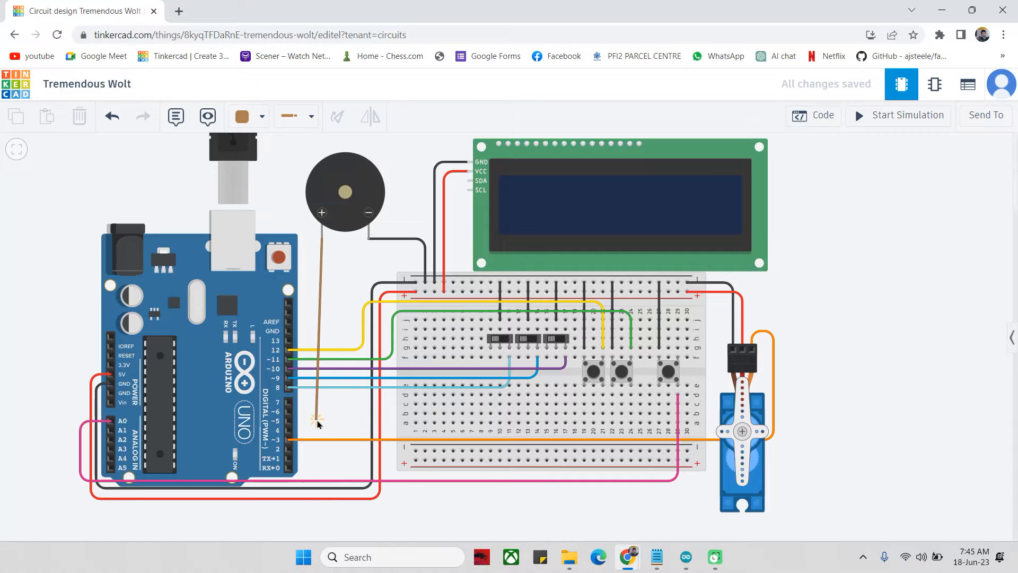
left_click(322, 404)
left_click(288, 403)
left_click(332, 418)
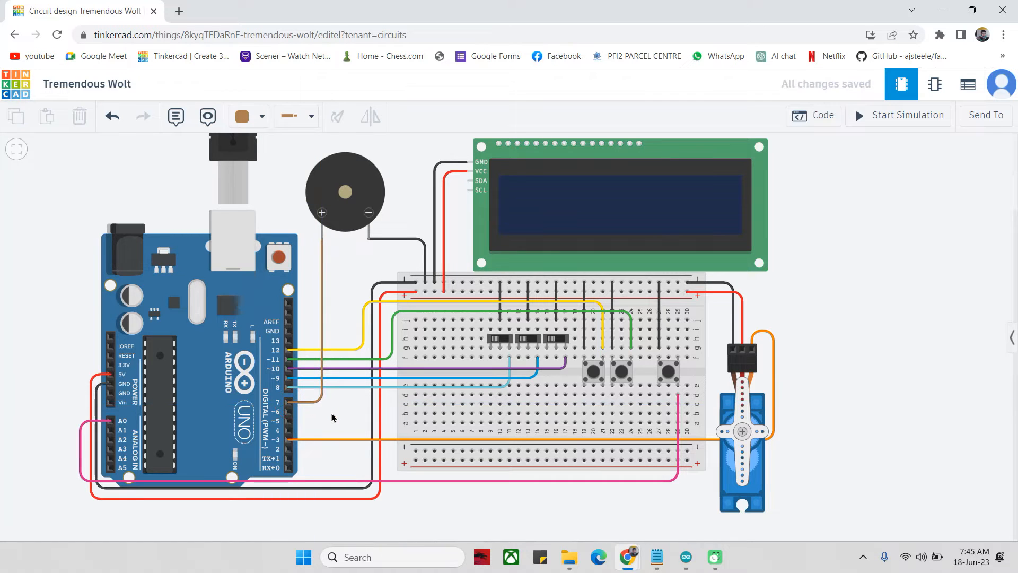
Run a yellow wire from the LCD's SDA pin around the Arduino's left side to analog pin A4.
left_click(262, 116)
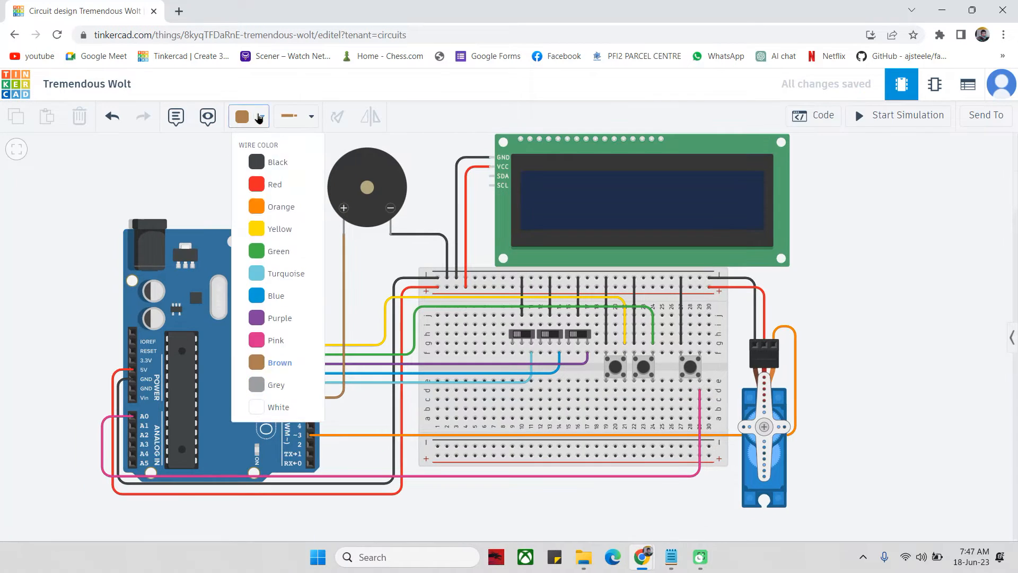
left_click(265, 227)
left_click(492, 175)
left_click(476, 177)
left_click(87, 176)
left_click(88, 454)
left_click(132, 453)
left_click(106, 181)
Run a green wire from the LCD's SCL pin around the outside of the yellow wire to analog pin A5.
left_click(262, 116)
left_click(266, 250)
left_click(492, 185)
left_click(77, 186)
left_click(77, 463)
left_click(132, 463)
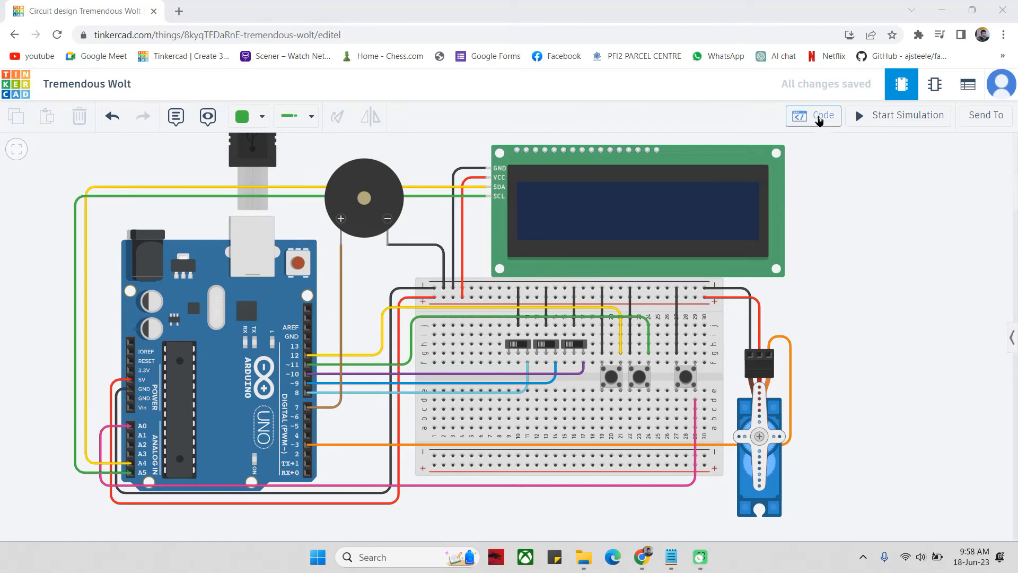
Open the Arduino's code in Text mode and delete the entire default sketch.
left_click(819, 118)
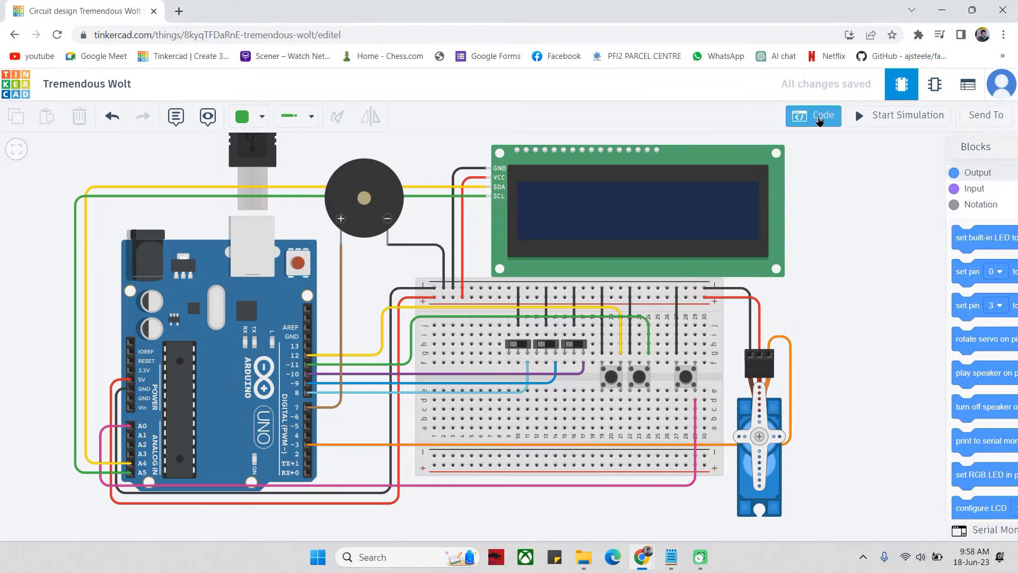
left_click(763, 151)
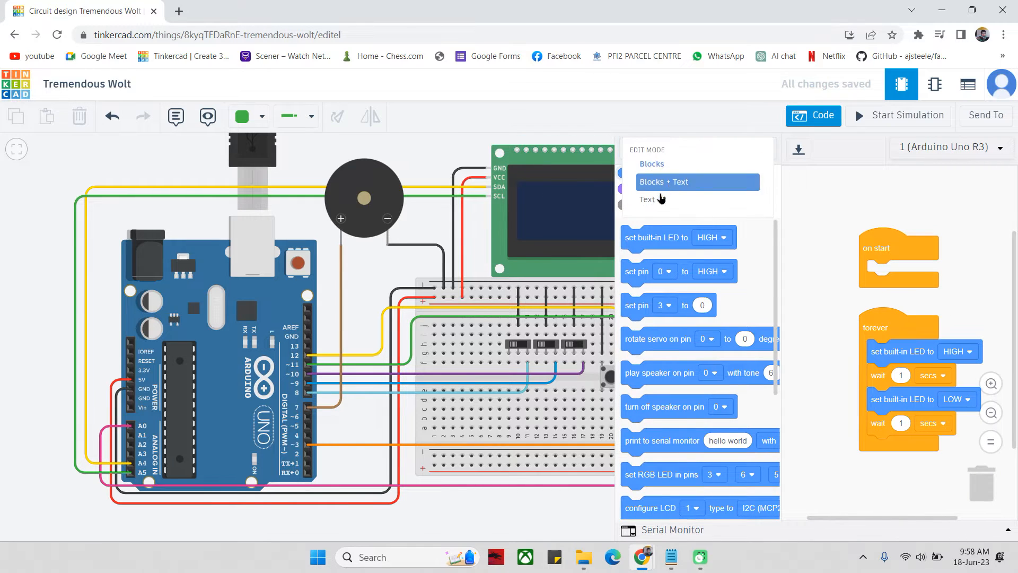
left_click(658, 199)
left_click(542, 342)
left_click_drag(707, 326, 648, 171)
key("BackSpace")
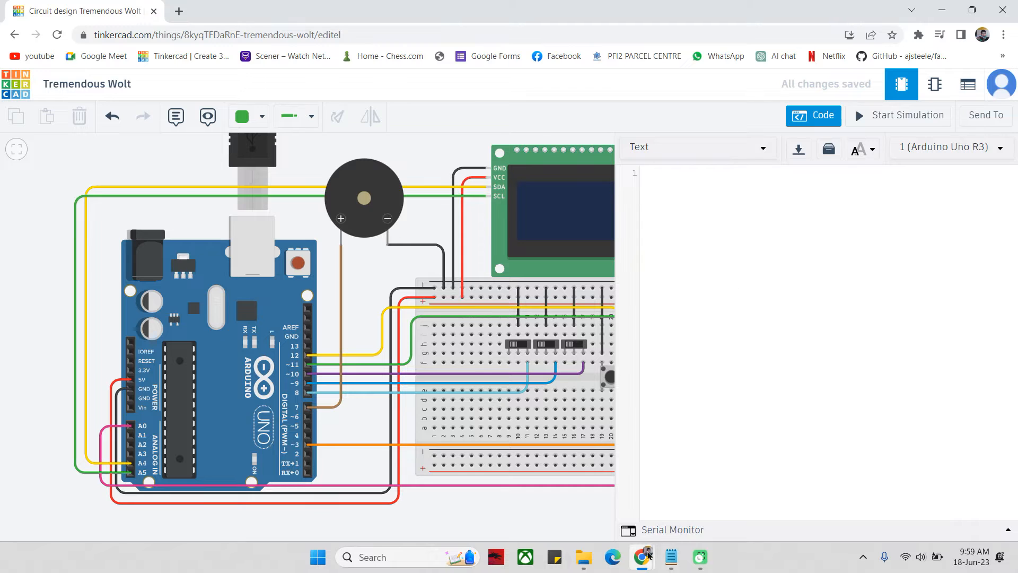
Copy the entire sketch from the Untitled tab in Notepad and paste it into the empty Tinkercad code editor.
left_click(671, 557)
left_click_drag(81, 114, 194, 219)
left_click_drag(197, 270, 175, 408)
right_click(104, 216)
left_click(171, 298)
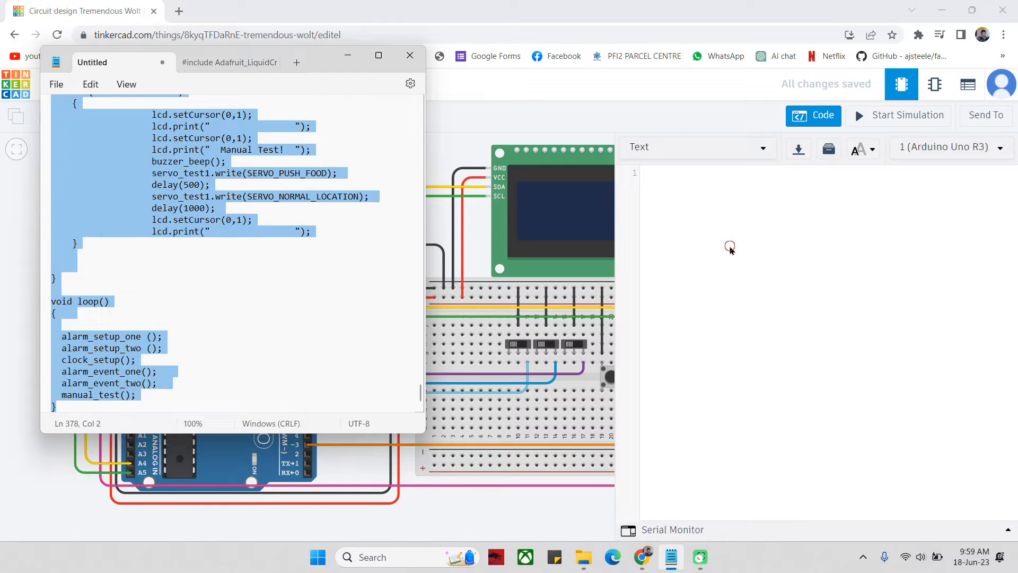
left_click(730, 248)
right_click(670, 175)
left_click(724, 288)
scroll(724, 288, "up", 20)
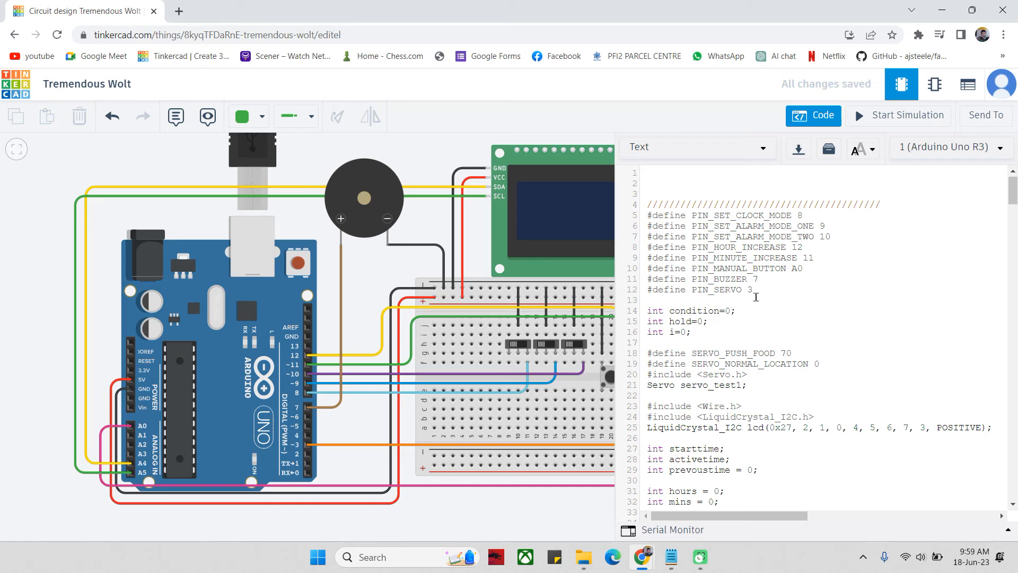
Replace the LiquidCrystal_I2C include and lcd declaration with the Notepad lines #include <Adafruit_LiquidCrystal.h> and Adafruit_LiquidCrystal lcd(0);.
left_click_drag(1001, 430, 647, 419)
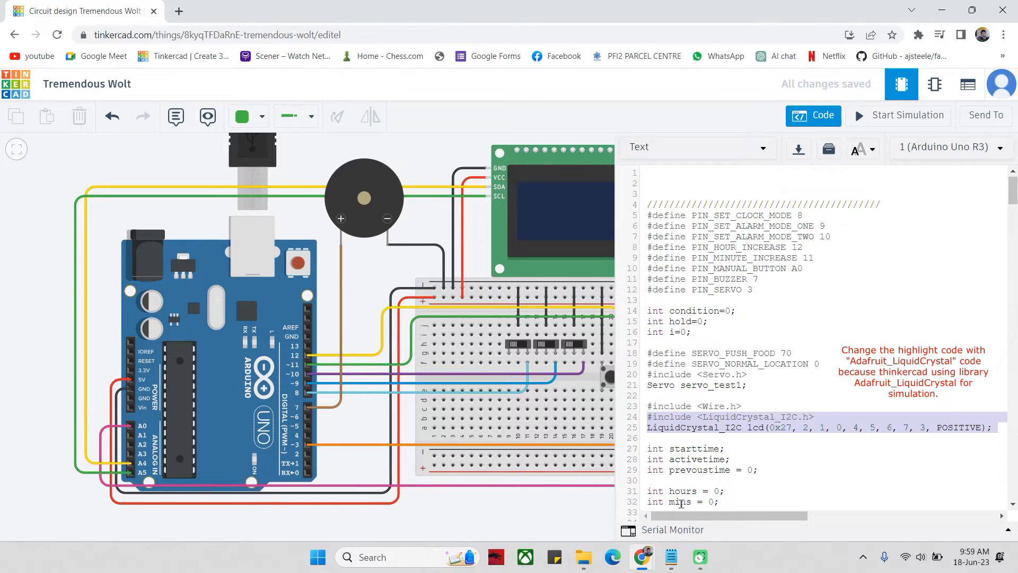
key("alt+Tab")
left_click(313, 130)
left_click(229, 63)
left_click_drag(245, 129, 63, 109)
right_click(183, 125)
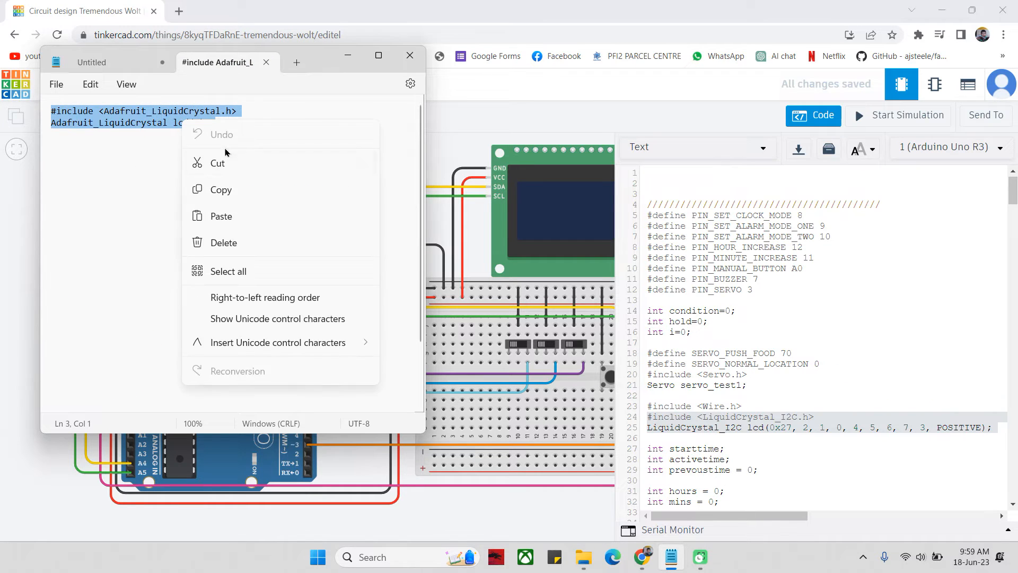
left_click(243, 191)
left_click(996, 430)
left_click_drag(996, 430, 646, 416)
right_click(669, 417)
left_click(538, 238)
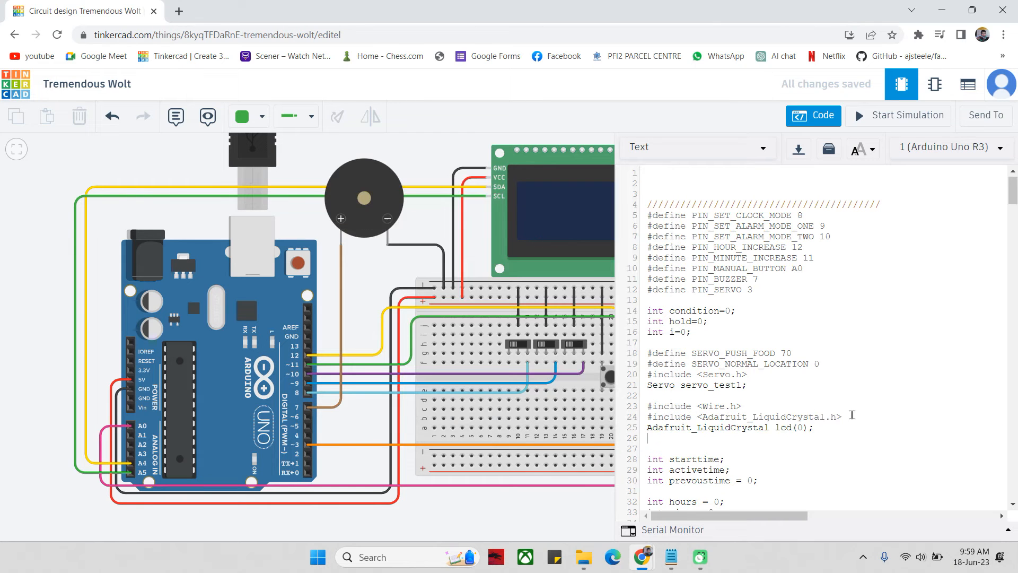
Comment out the lcd.backlight(); line in setup() and close the code editor.
scroll(831, 382, "down", 6)
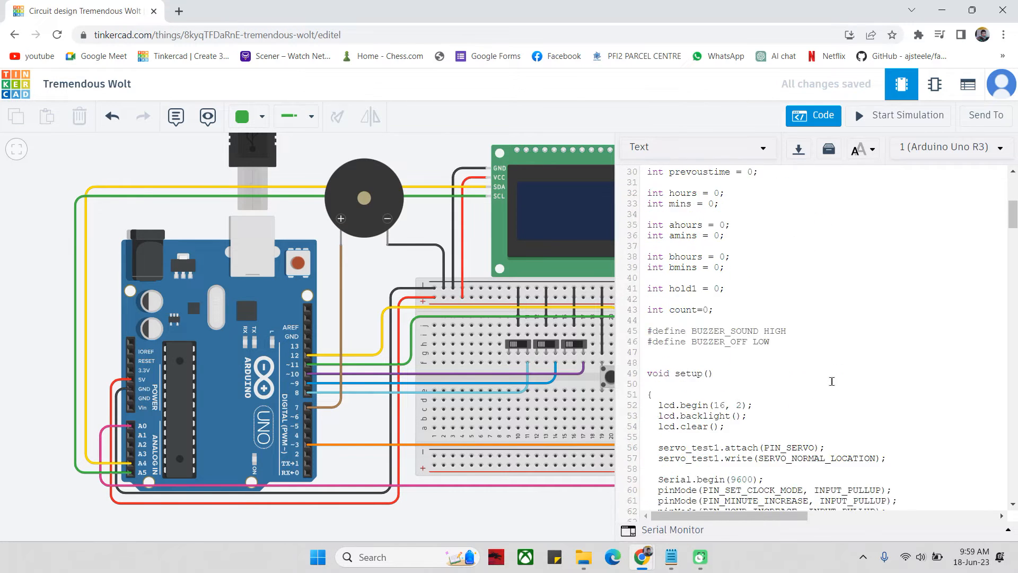
left_click_drag(754, 397, 655, 395)
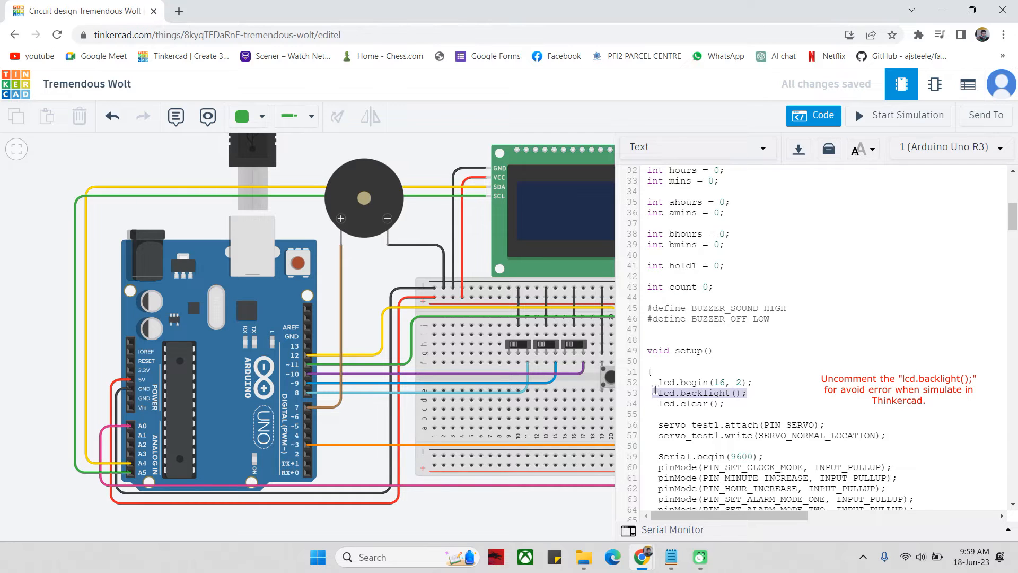
left_click(675, 425)
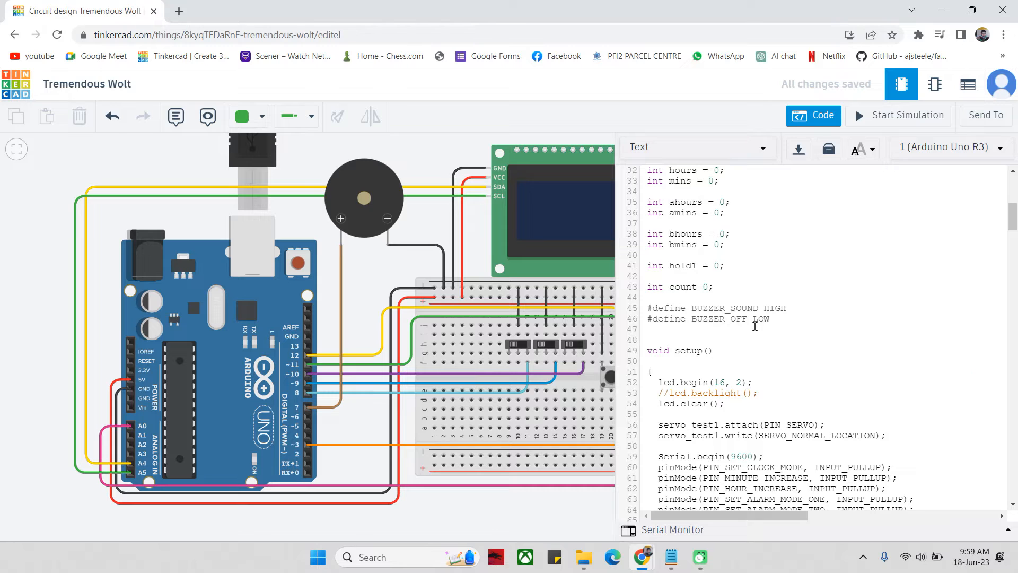
scroll(807, 191, "up", 6)
left_click(819, 116)
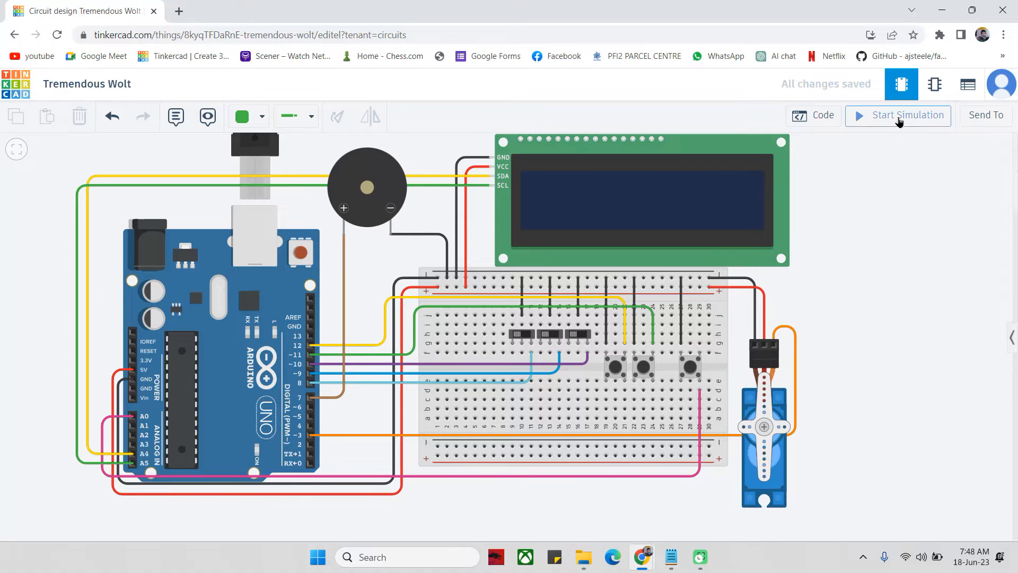
Start the simulation and operate the first slideswitch for setting the clock.
left_click(899, 121)
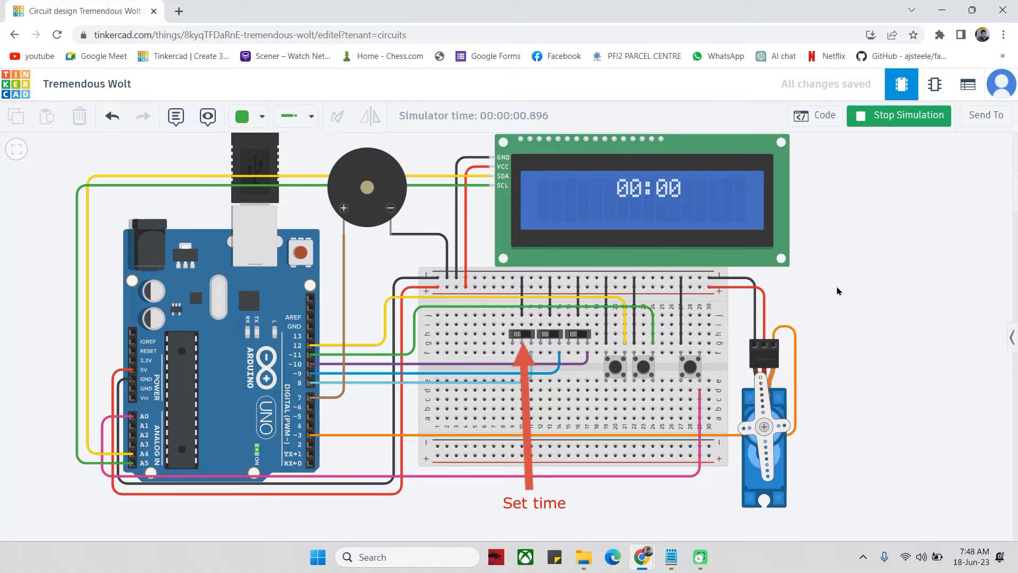
left_click(523, 337)
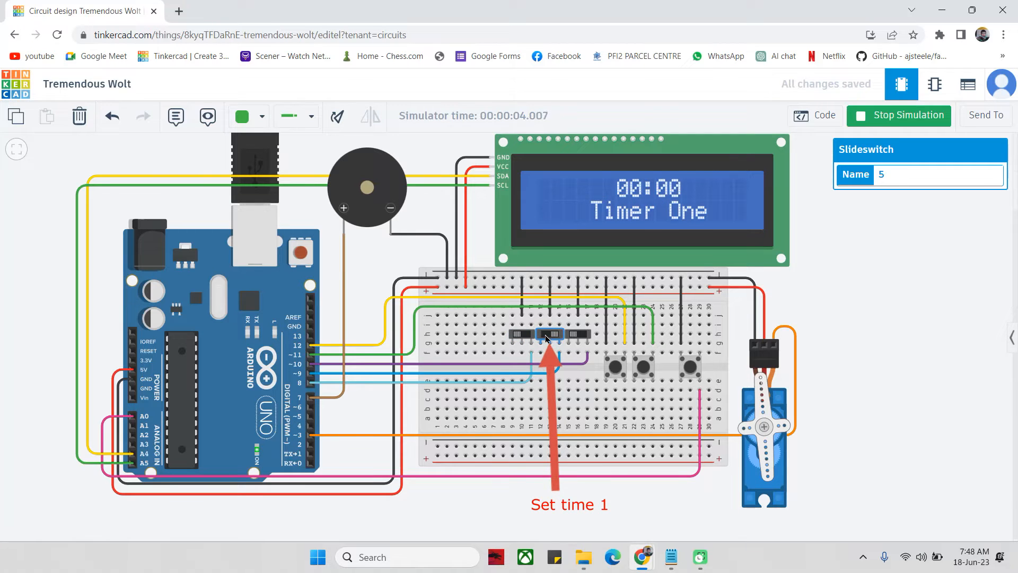
Set Timer One to 02:01 with the hour and minute pushbuttons, then return the second slideswitch to its original position.
left_click(616, 366)
left_click(617, 368)
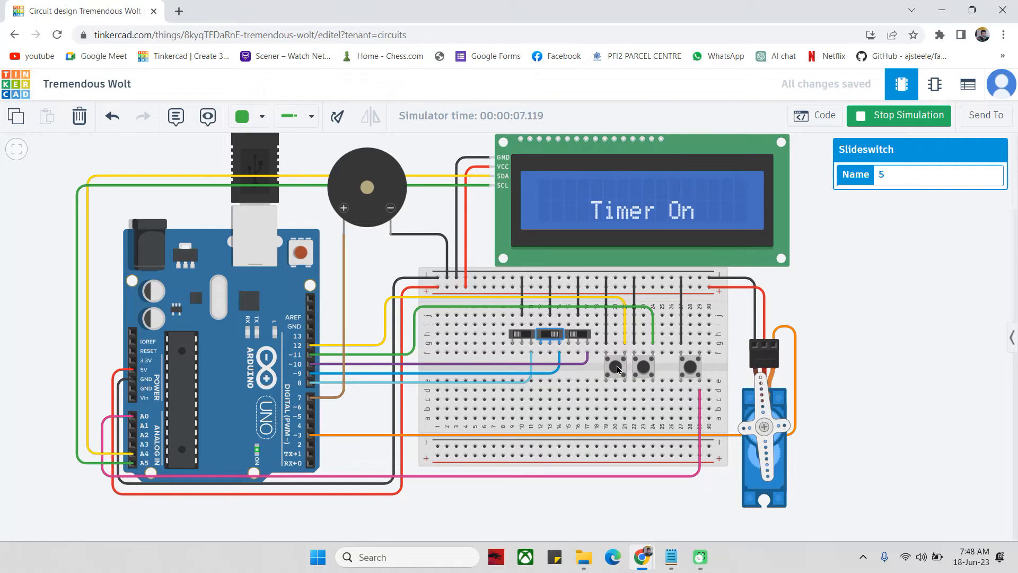
left_click(644, 368)
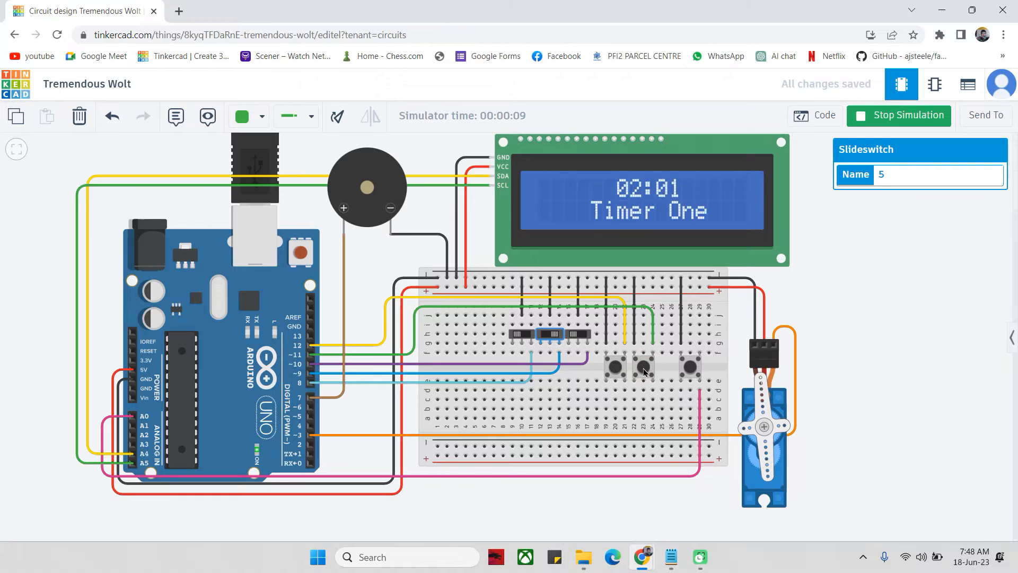
left_click(550, 336)
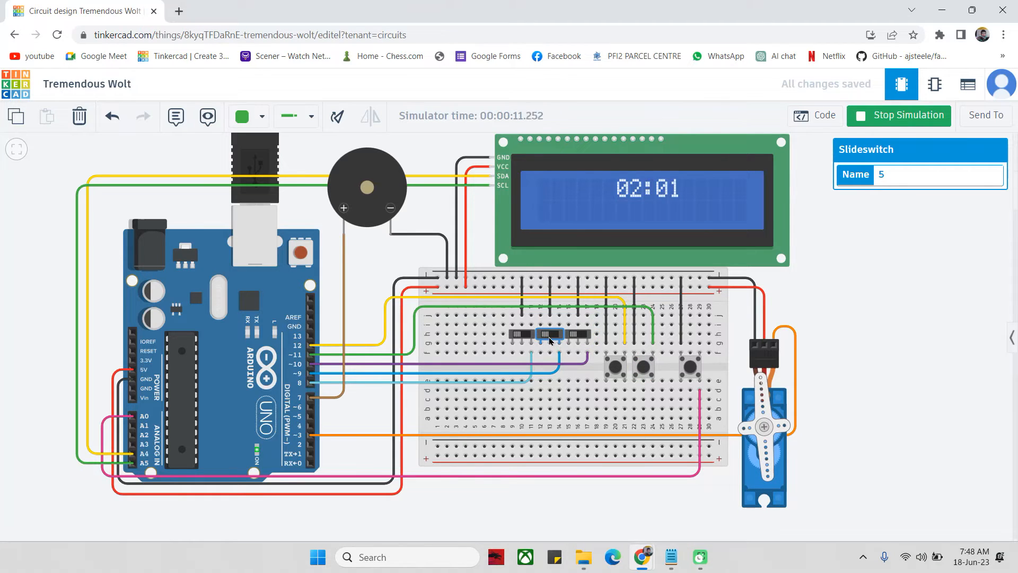
Switch on Timer Two with the third slideswitch, set it to 02:03 with the hour and minute pushbuttons, and switch it back off.
left_click(578, 335)
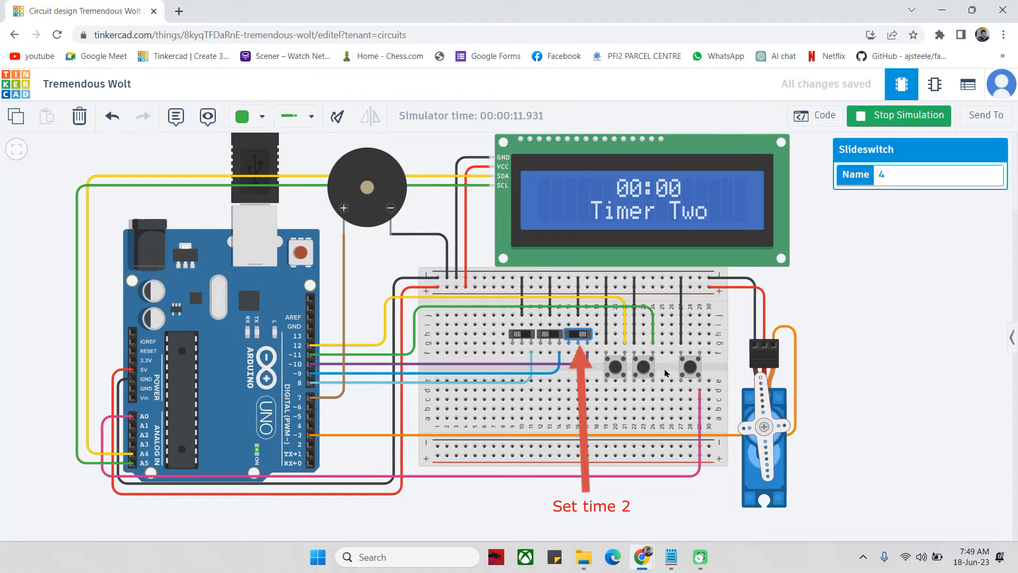
left_click(615, 367)
left_click(614, 367)
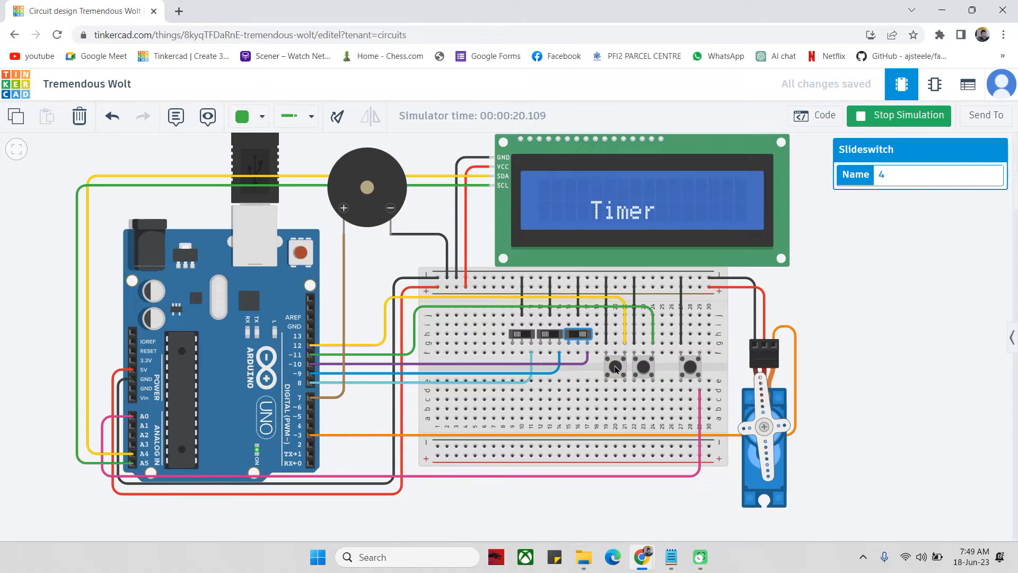
left_click(643, 368)
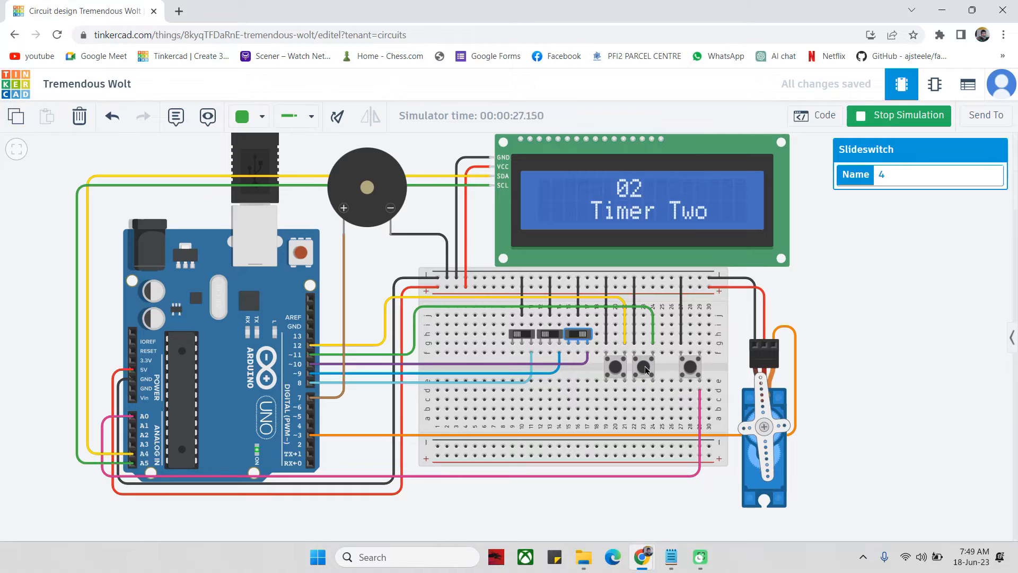
left_click(644, 367)
left_click(578, 337)
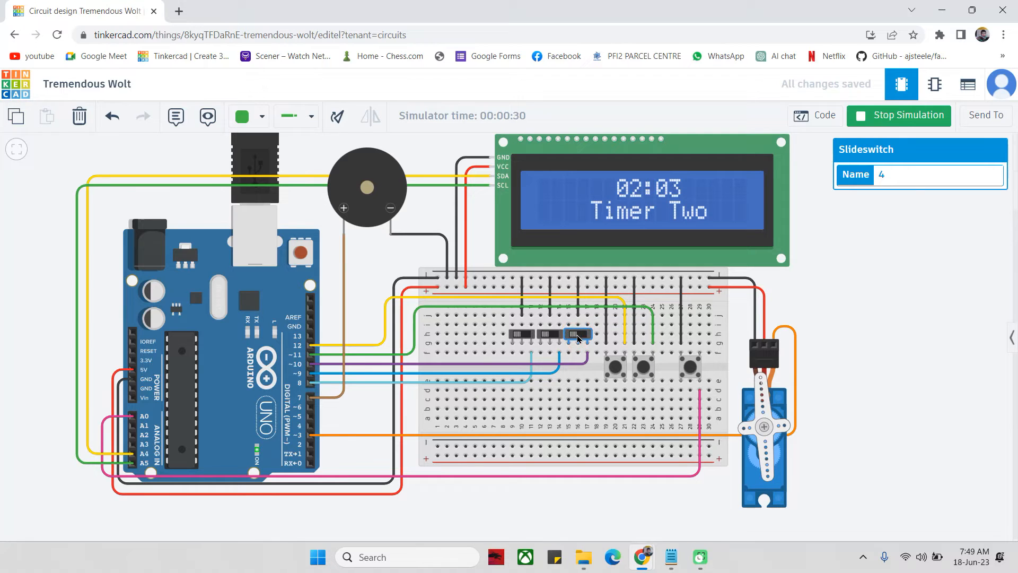
left_click(812, 279)
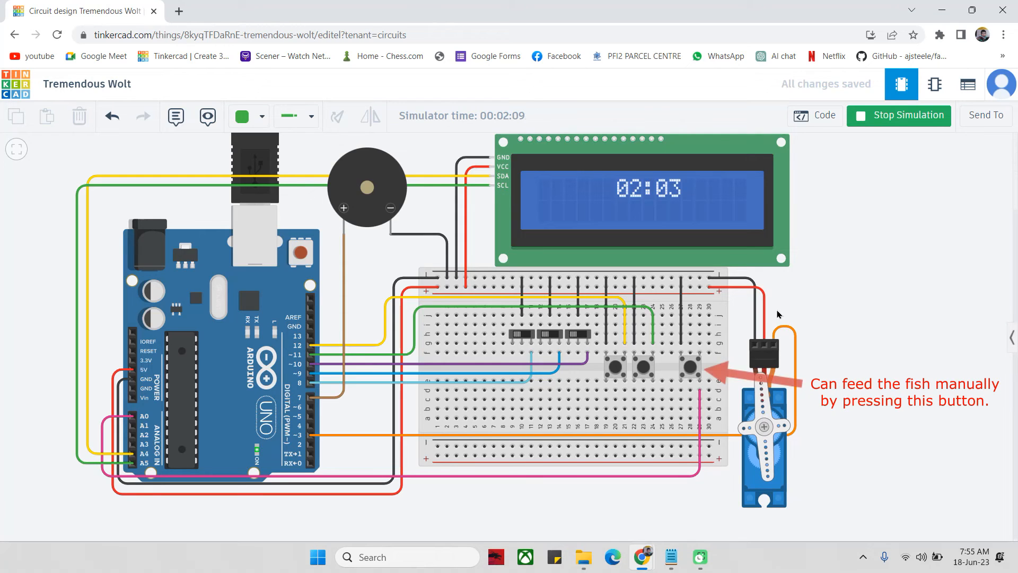
Test manual feeding with the third pushbutton and stop the simulation.
left_click(700, 370)
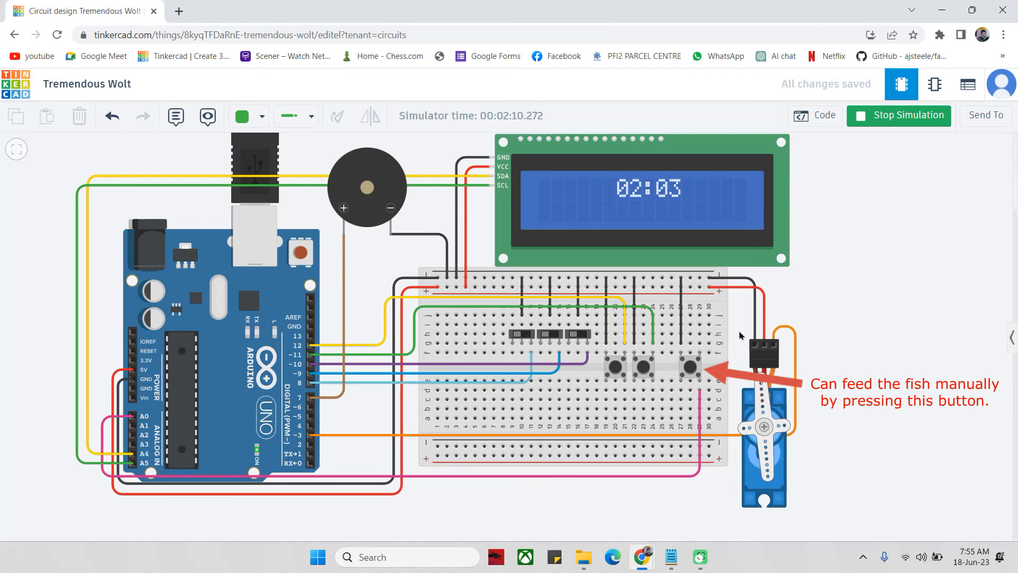
left_click(696, 371)
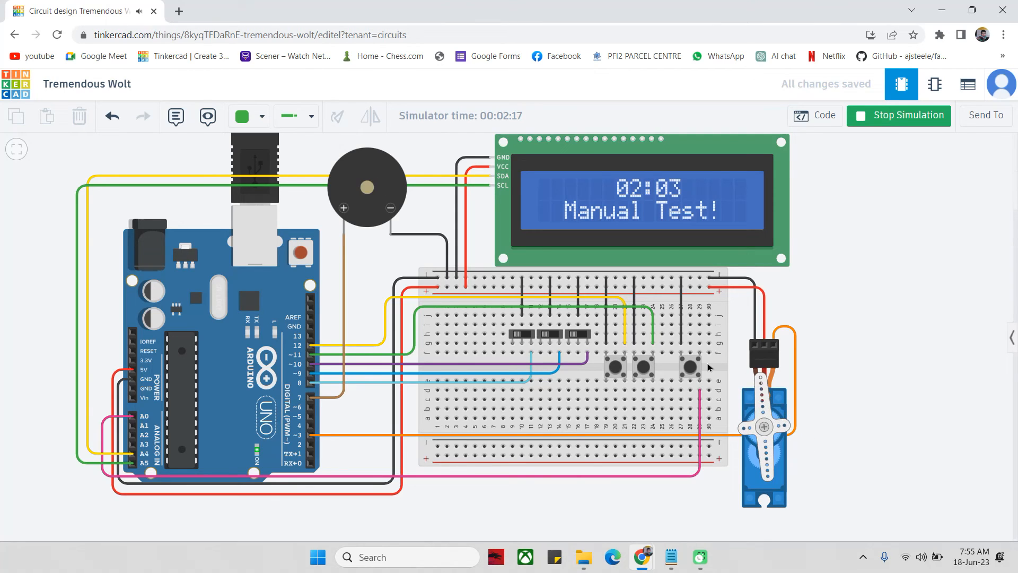
left_click(690, 370)
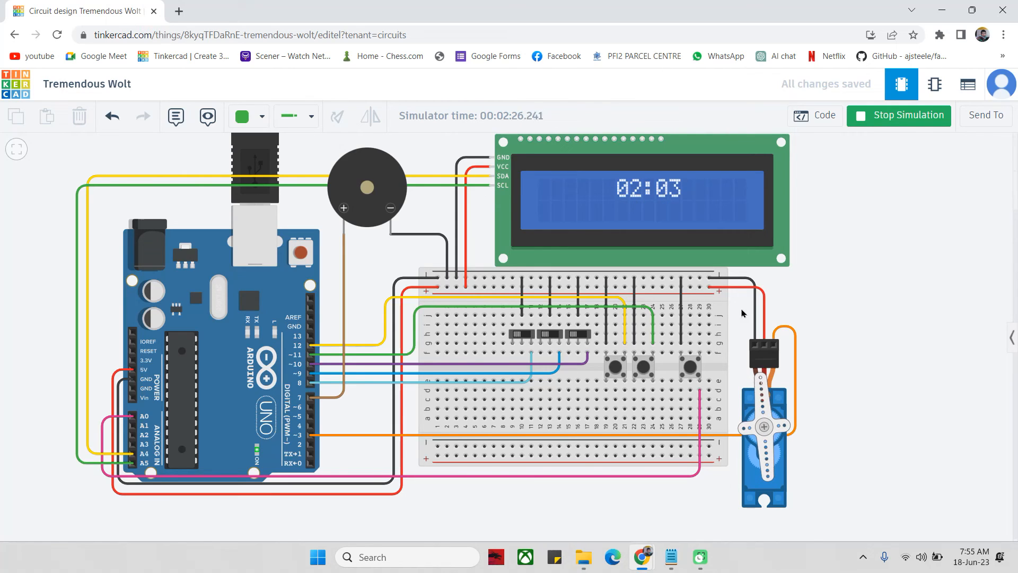
left_click(879, 115)
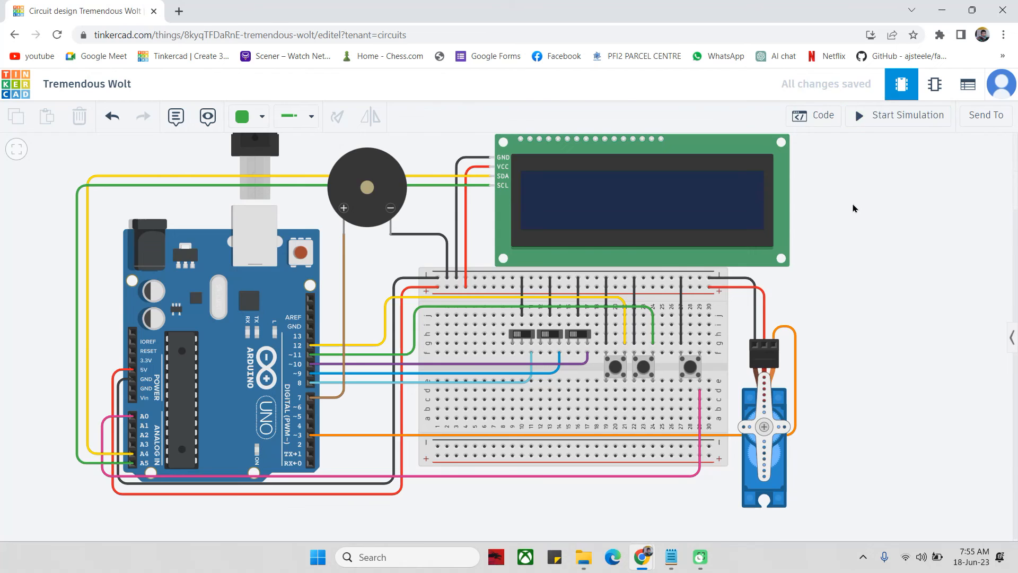